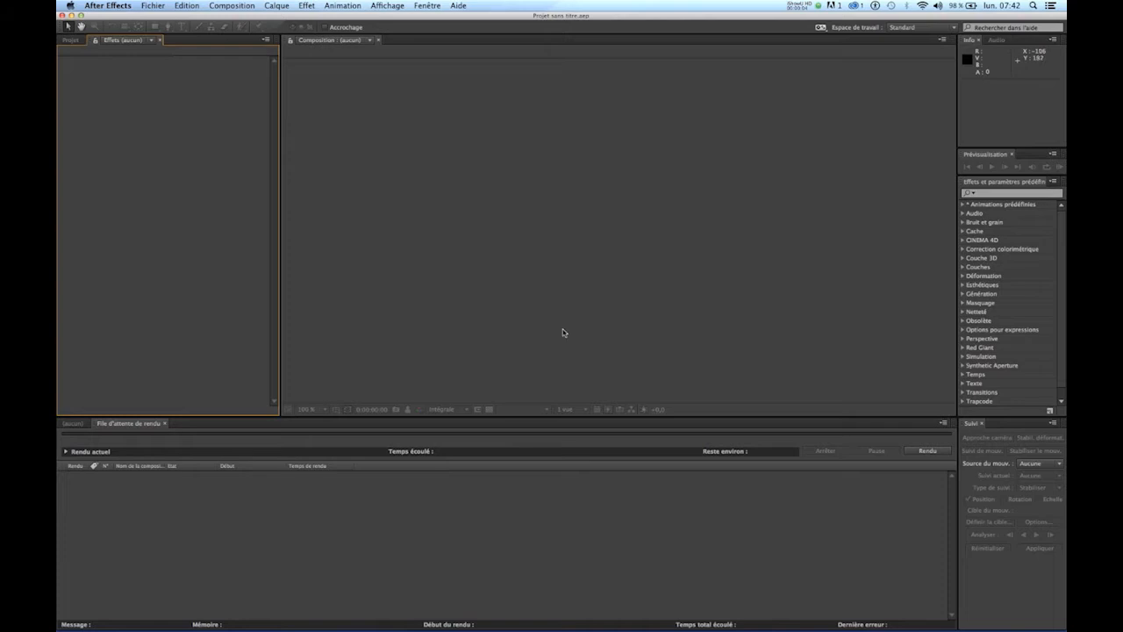
- Import the Beats1.mov file from the desktop (Bureau) into the project as footage
{"action": "left_click", "coordinate": [153, 6]}
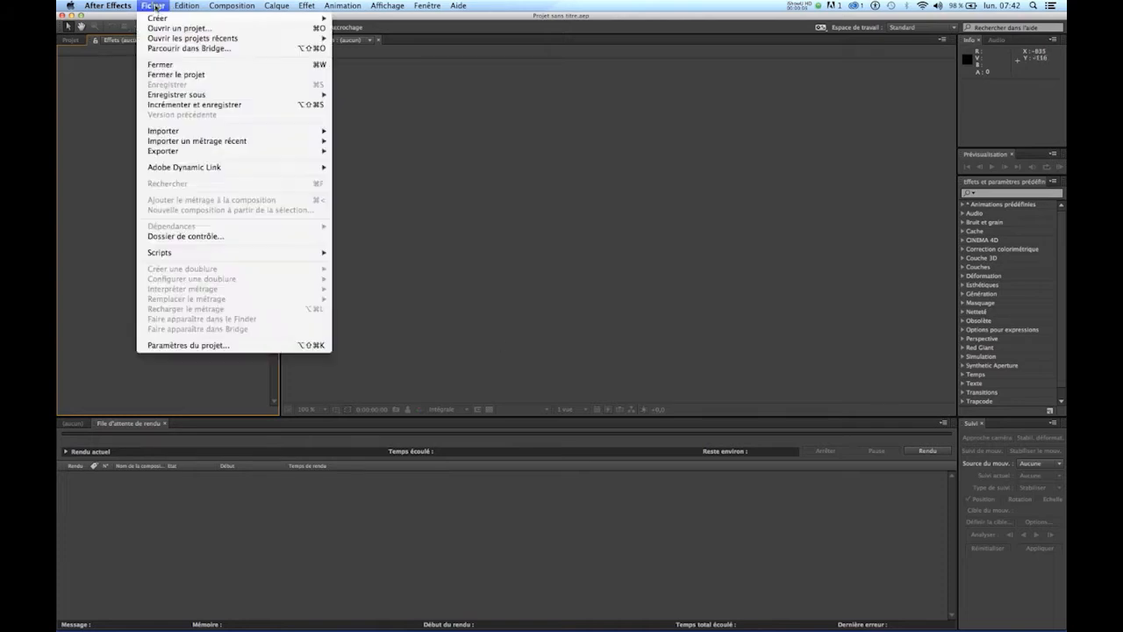
{"action": "mouse_move", "coordinate": [202, 131]}
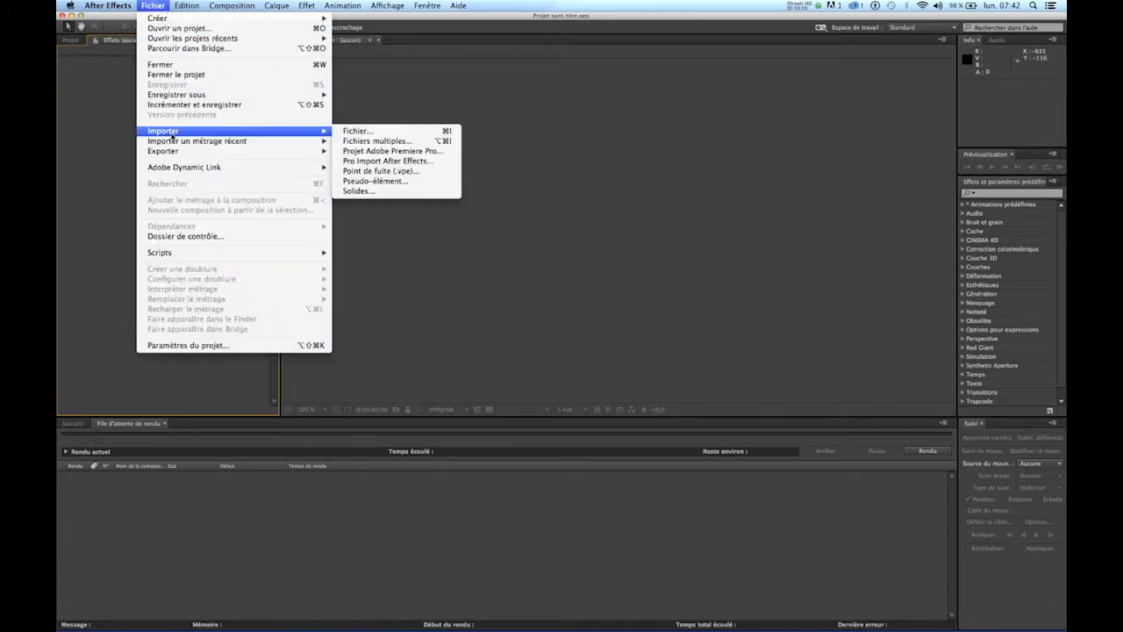
{"action": "left_click", "coordinate": [355, 132]}
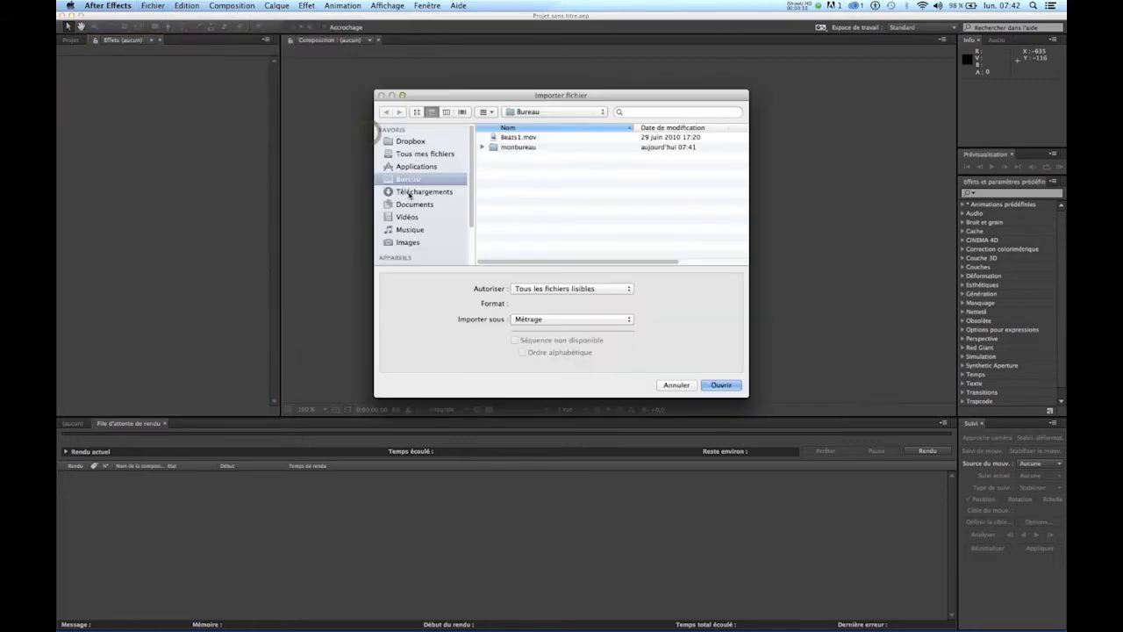
{"action": "left_click", "coordinate": [516, 140]}
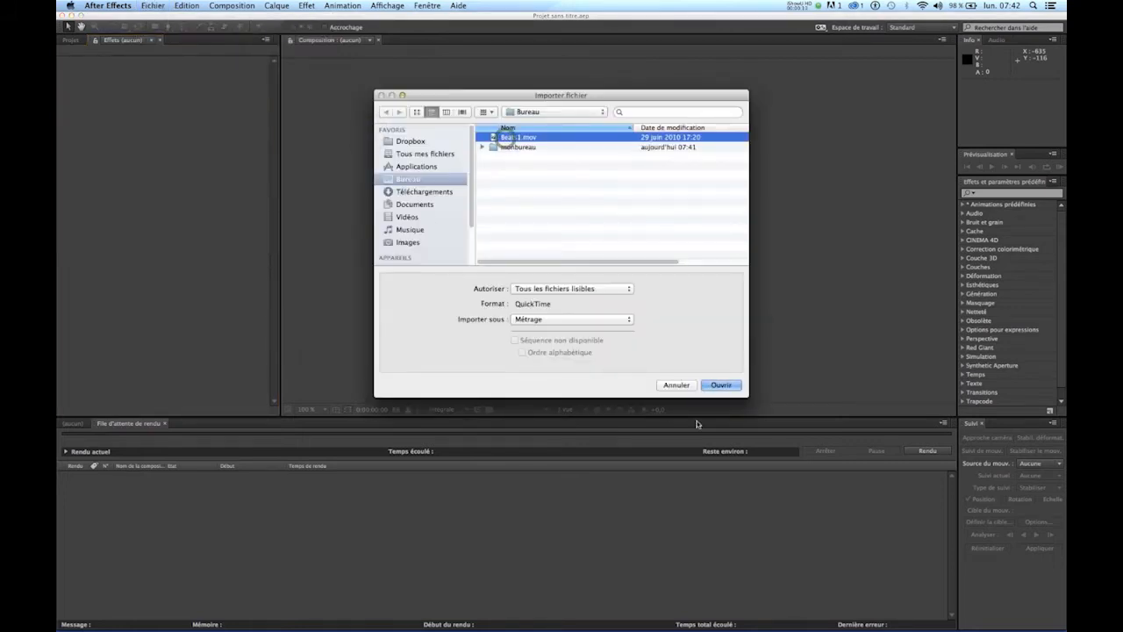
{"action": "double_click", "coordinate": [502, 139]}
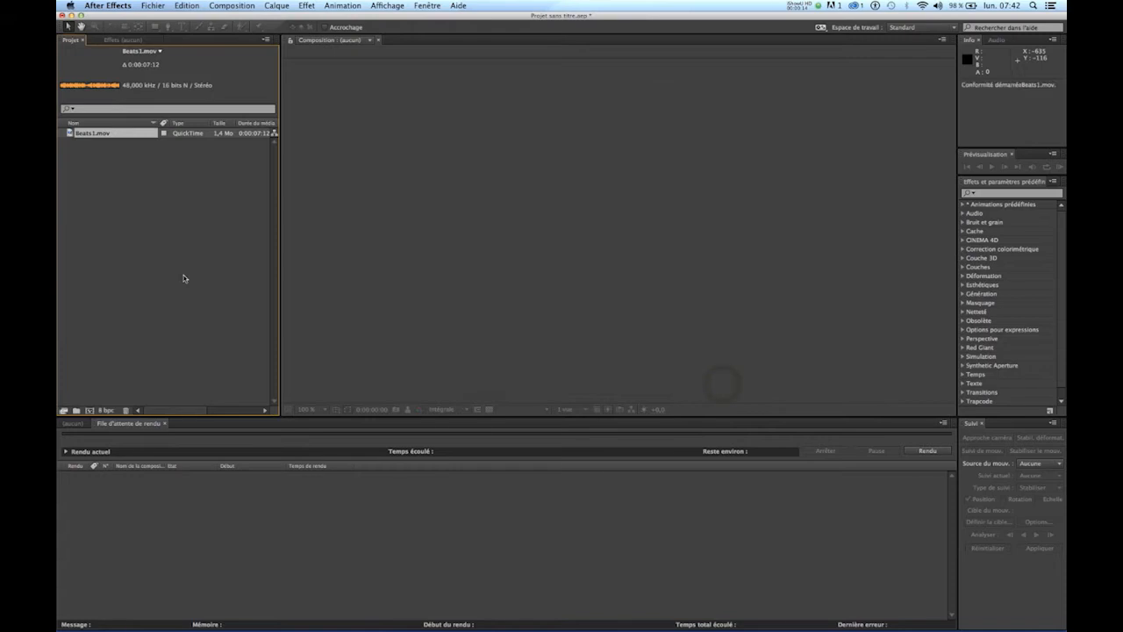
- Create a new PAL D1/DV square-pixel composition at 25 frames per second and add Beats1.mov to its timeline
{"action": "left_click", "coordinate": [228, 6]}
{"action": "left_click", "coordinate": [241, 20]}
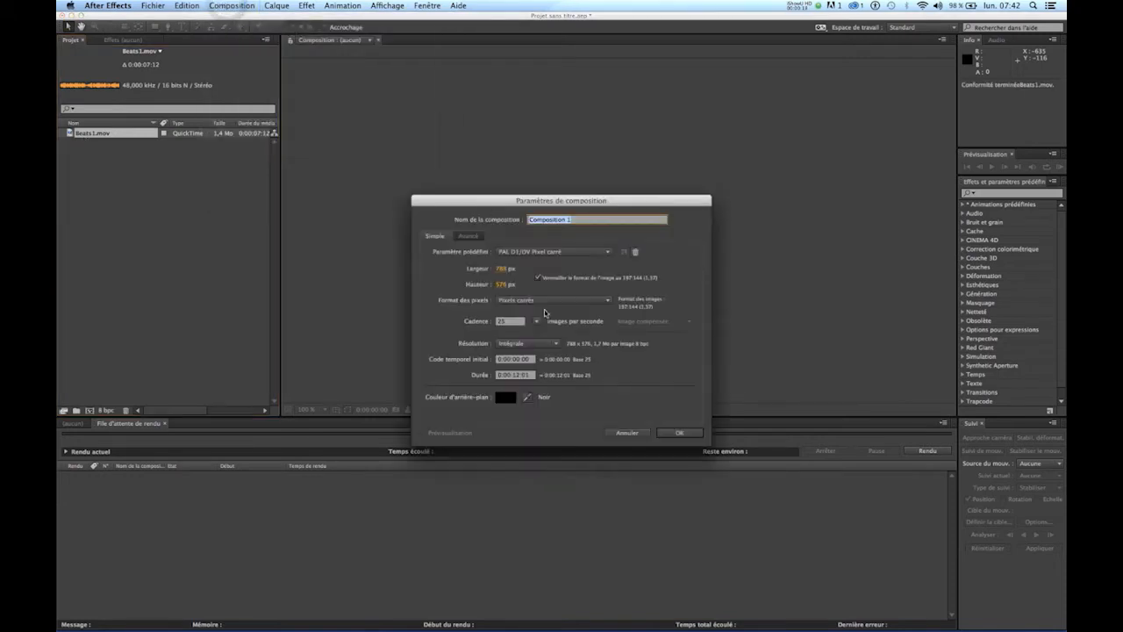
{"action": "left_click", "coordinate": [677, 432]}
{"action": "left_click_drag", "start_coordinate": [91, 143], "coordinate": [154, 511]}
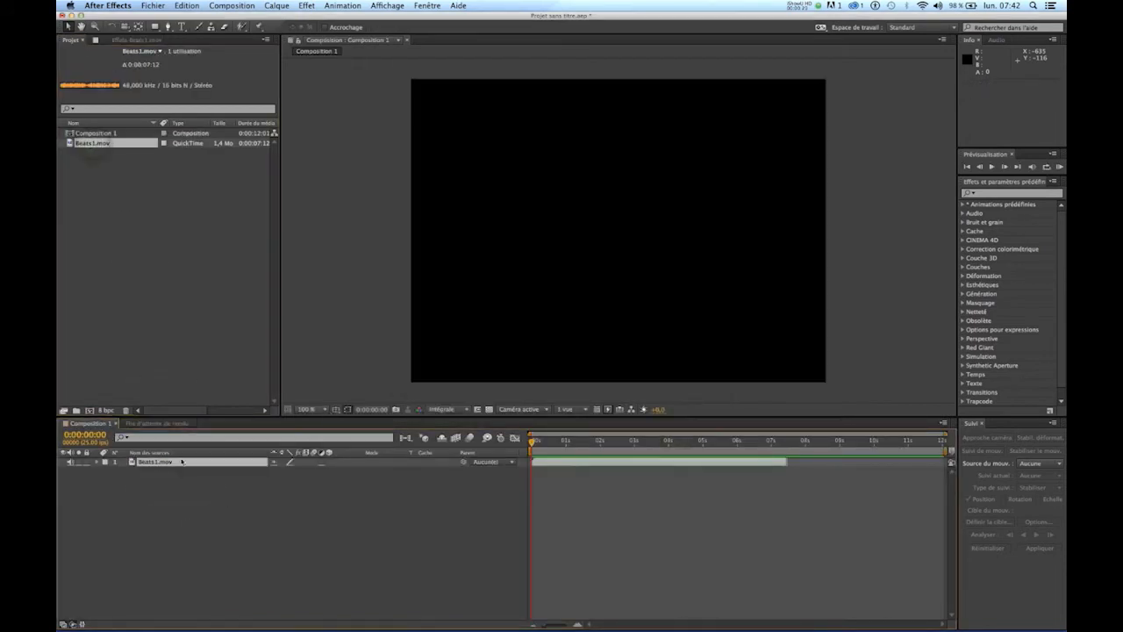
- Preview the composition's audio, stop playback and deselect the Beats1.mov layer
{"action": "key", "text": "KP_Decimal"}
{"action": "key", "text": "space"}
{"action": "left_click", "coordinate": [162, 507]}
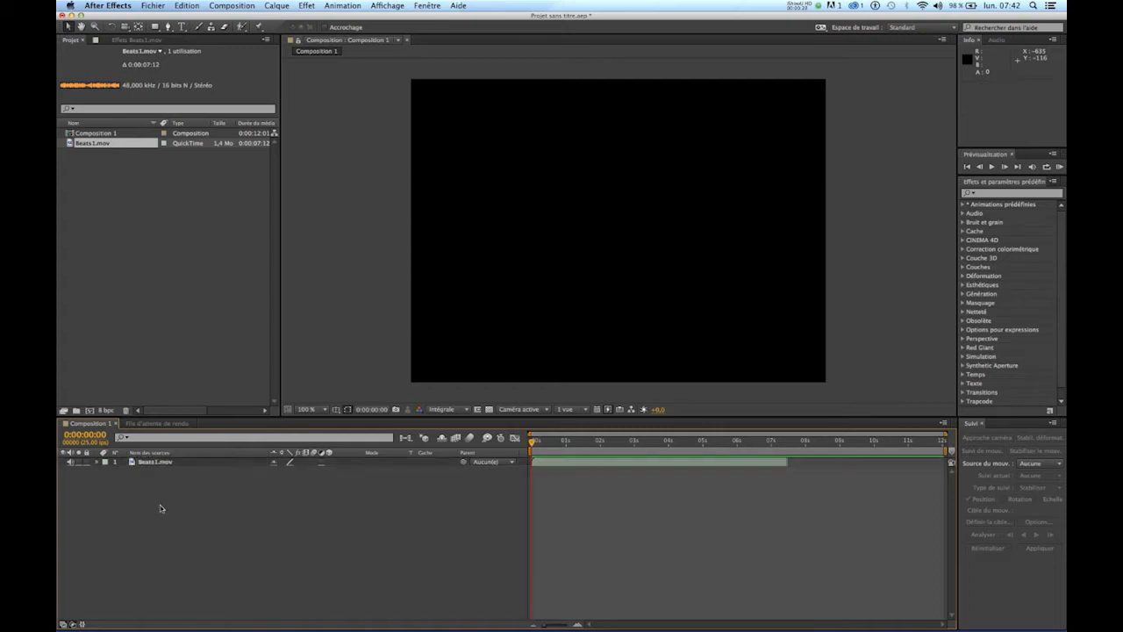
{"action": "left_click", "coordinate": [153, 462]}
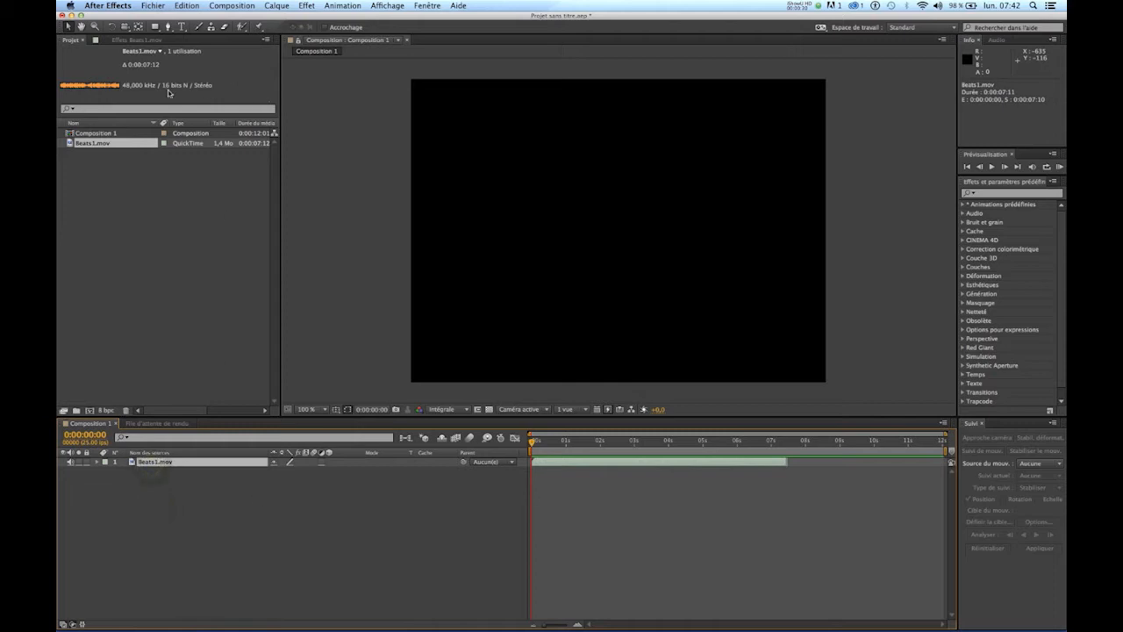
{"action": "left_click", "coordinate": [155, 26]}
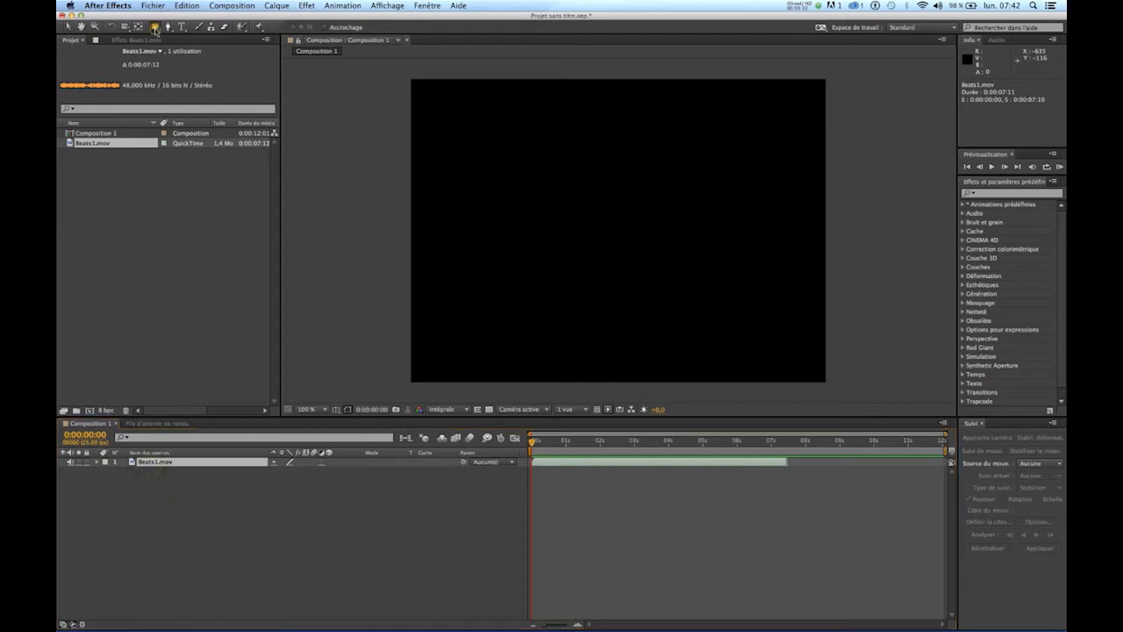
{"action": "left_click", "coordinate": [227, 214]}
{"action": "left_click", "coordinate": [276, 5]}
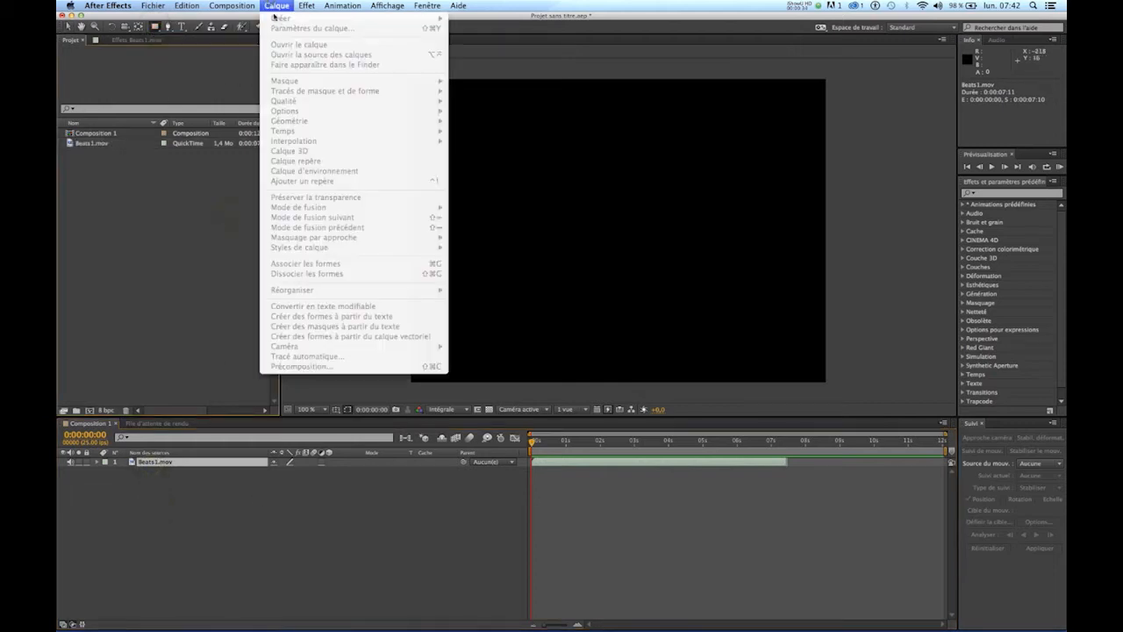
{"action": "left_click", "coordinate": [276, 5]}
- Create a red solid layer above the Beats1.mov layer
{"action": "left_click", "coordinate": [178, 461]}
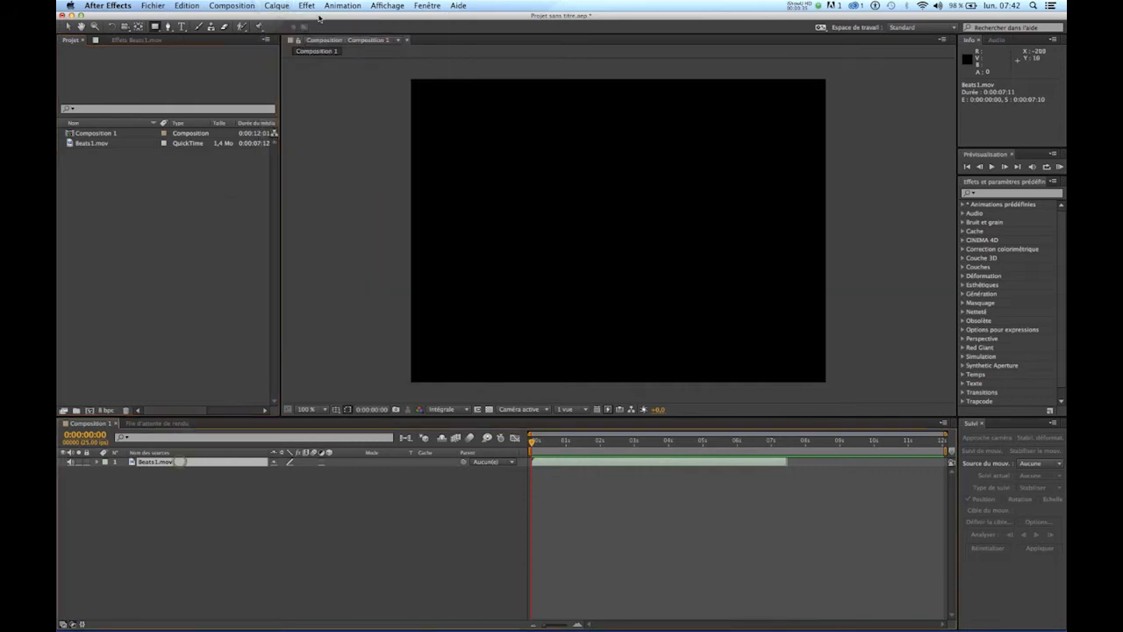
{"action": "left_click", "coordinate": [276, 5]}
{"action": "mouse_move", "coordinate": [351, 18]}
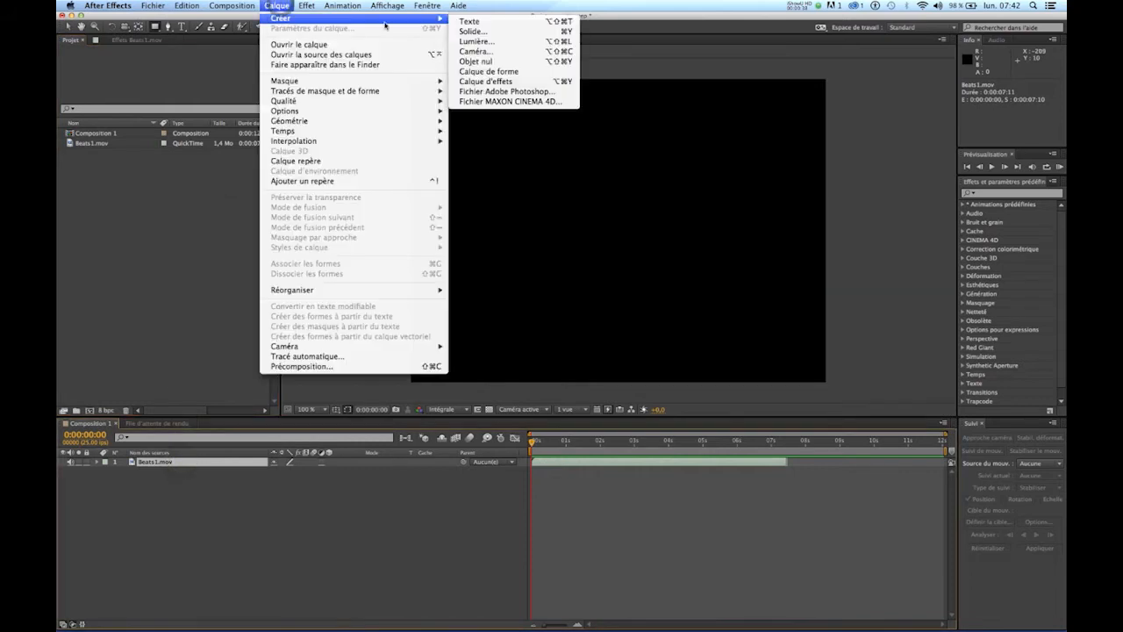
{"action": "left_click", "coordinate": [467, 29]}
{"action": "left_click", "coordinate": [666, 419]}
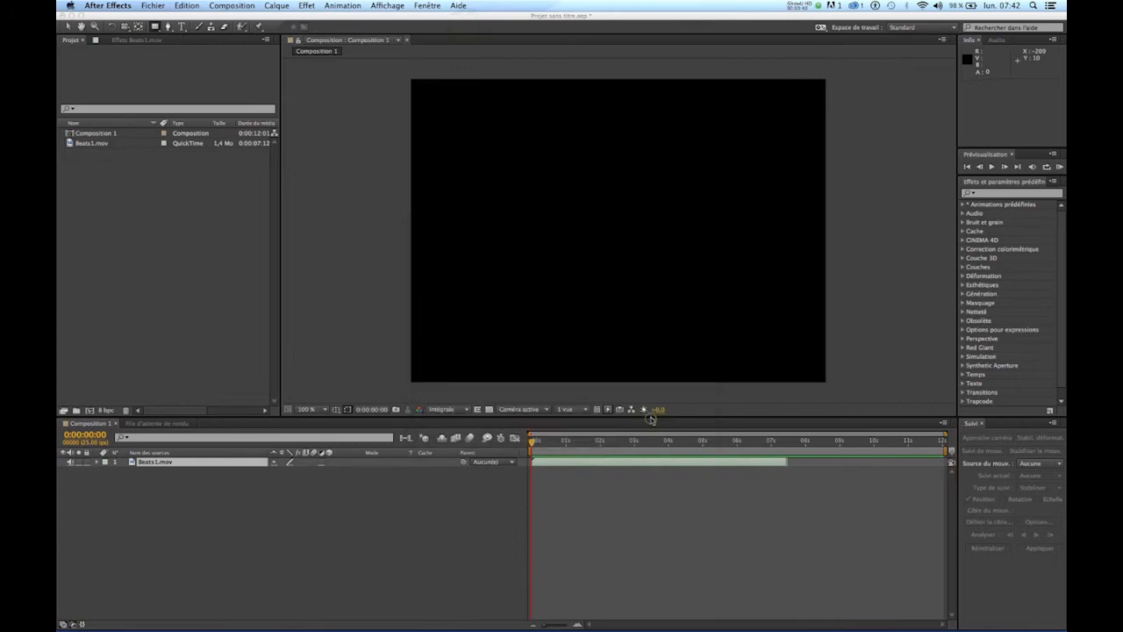
- Scale the red solid down to about 45% and position it in the upper-left corner of the composition frame
{"action": "left_click", "coordinate": [69, 27]}
{"action": "left_click_drag", "start_coordinate": [412, 384], "coordinate": [525, 298]}
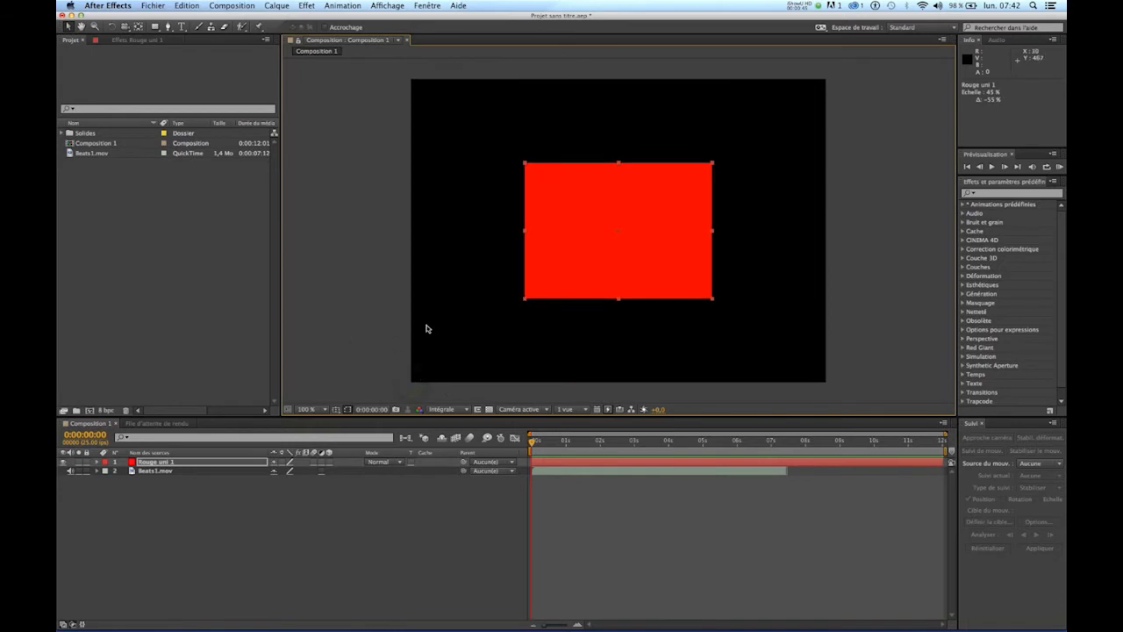
{"action": "left_click_drag", "start_coordinate": [620, 283], "coordinate": [505, 198]}
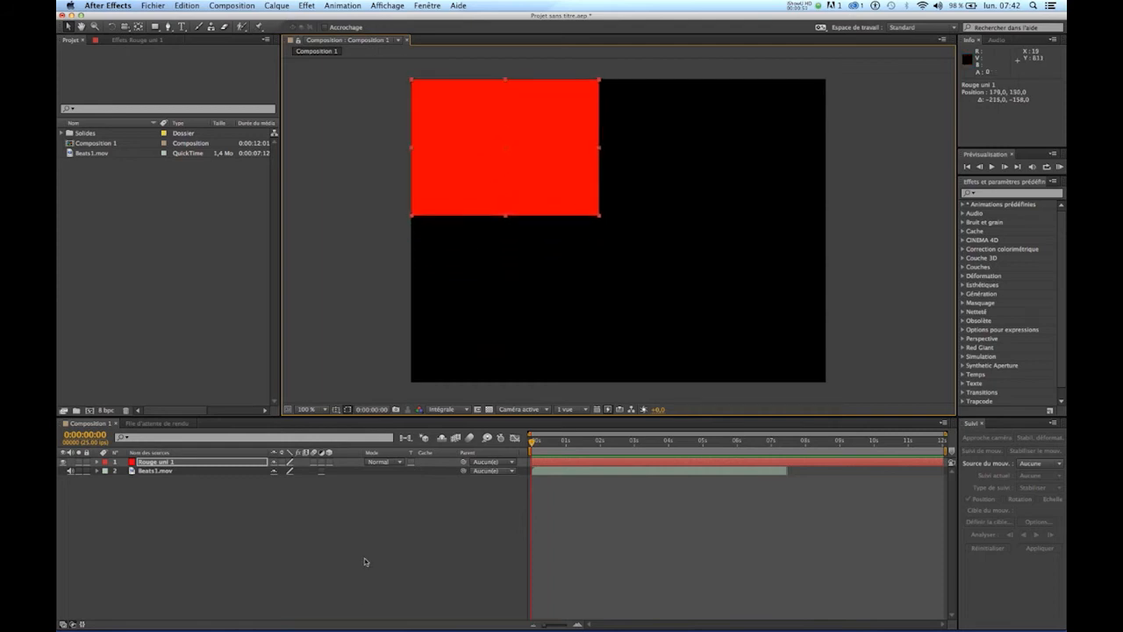
{"action": "left_click", "coordinate": [364, 598]}
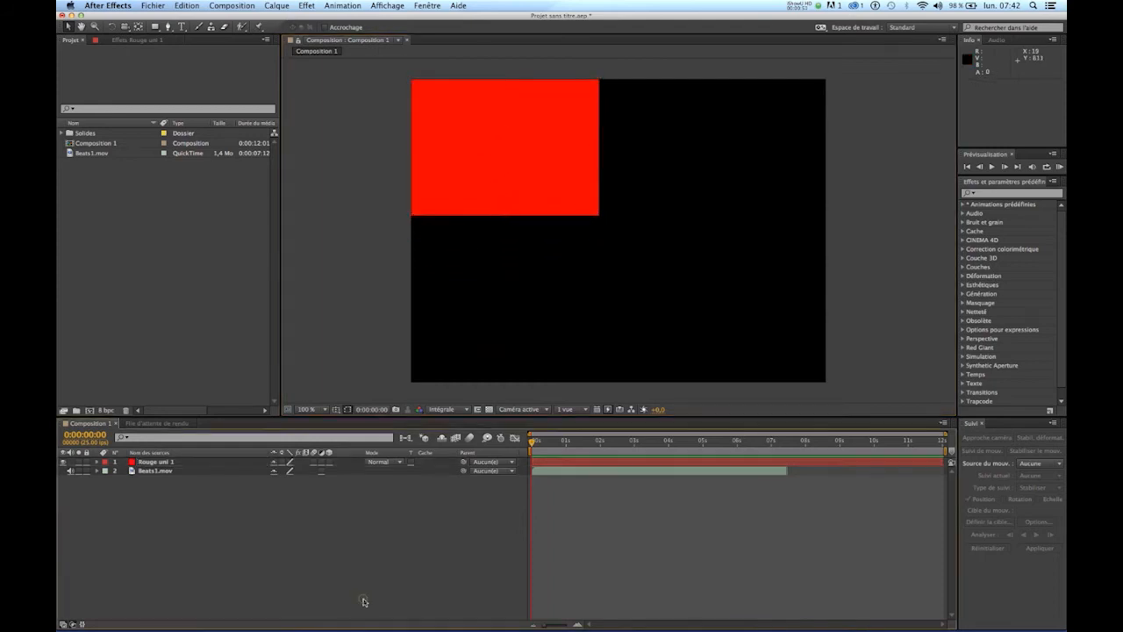
- Convert the audio of the Beats1.mov layer to keyframes with the keyframe assistant
{"action": "left_click", "coordinate": [156, 472]}
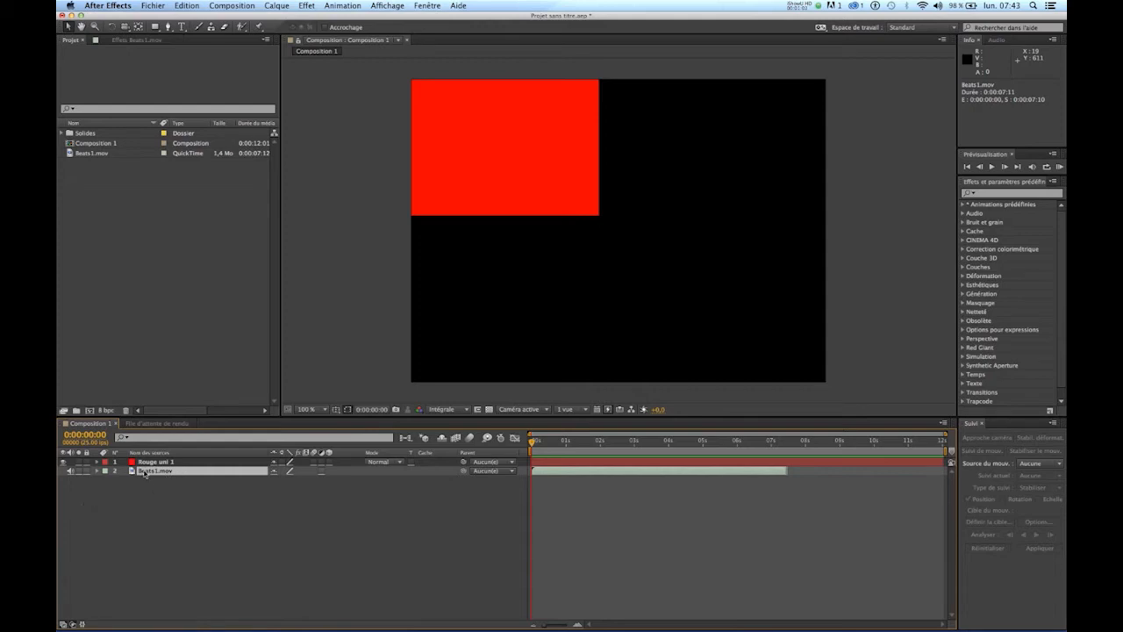
{"action": "left_click", "coordinate": [323, 6]}
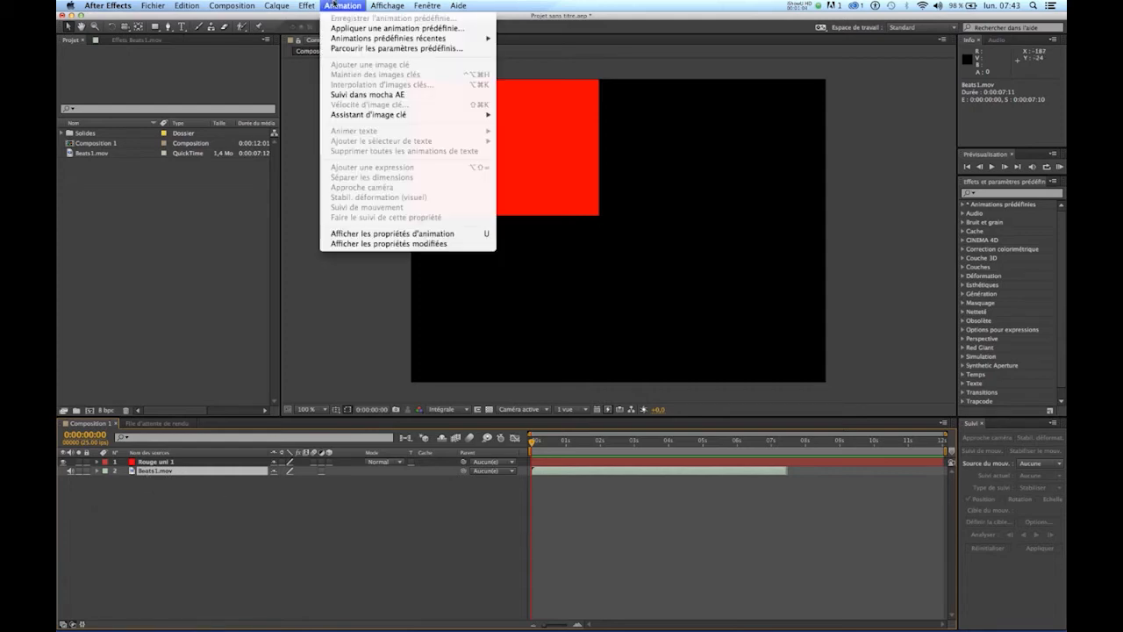
{"action": "mouse_move", "coordinate": [351, 115]}
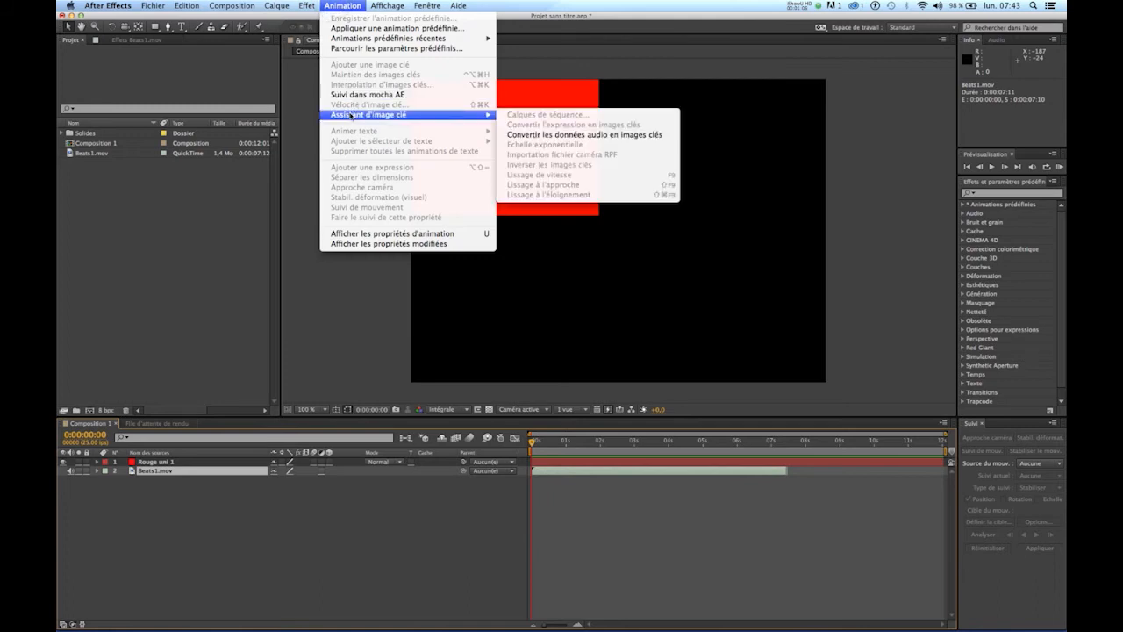
{"action": "left_click", "coordinate": [641, 136]}
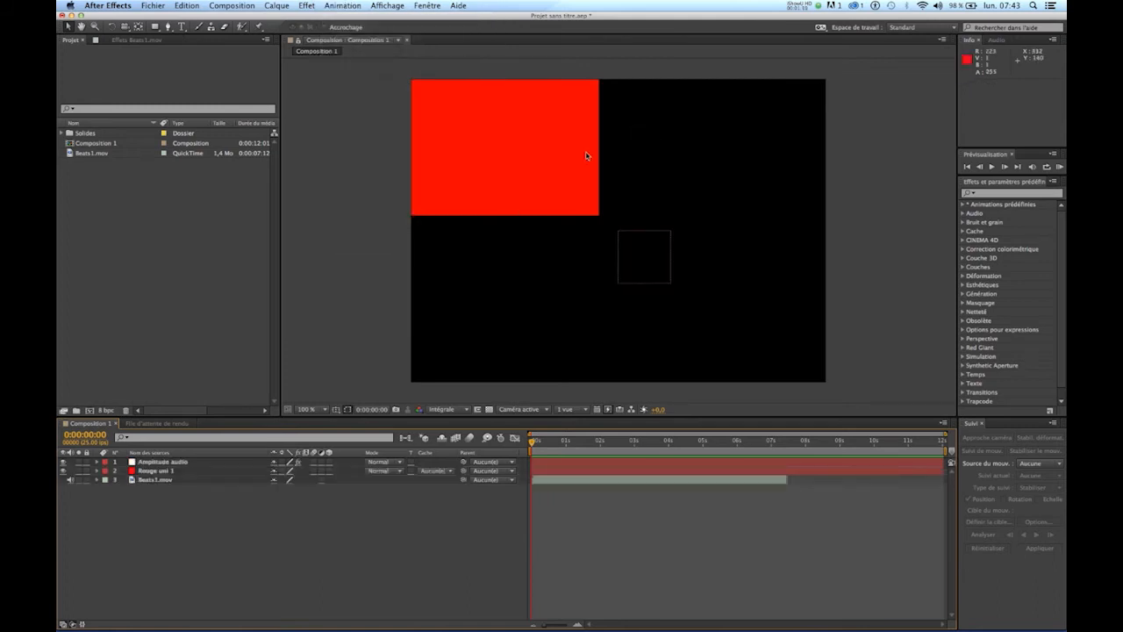
- Reveal the audio waveform of the Beats1.mov layer in the timeline
{"action": "left_click", "coordinate": [158, 465]}
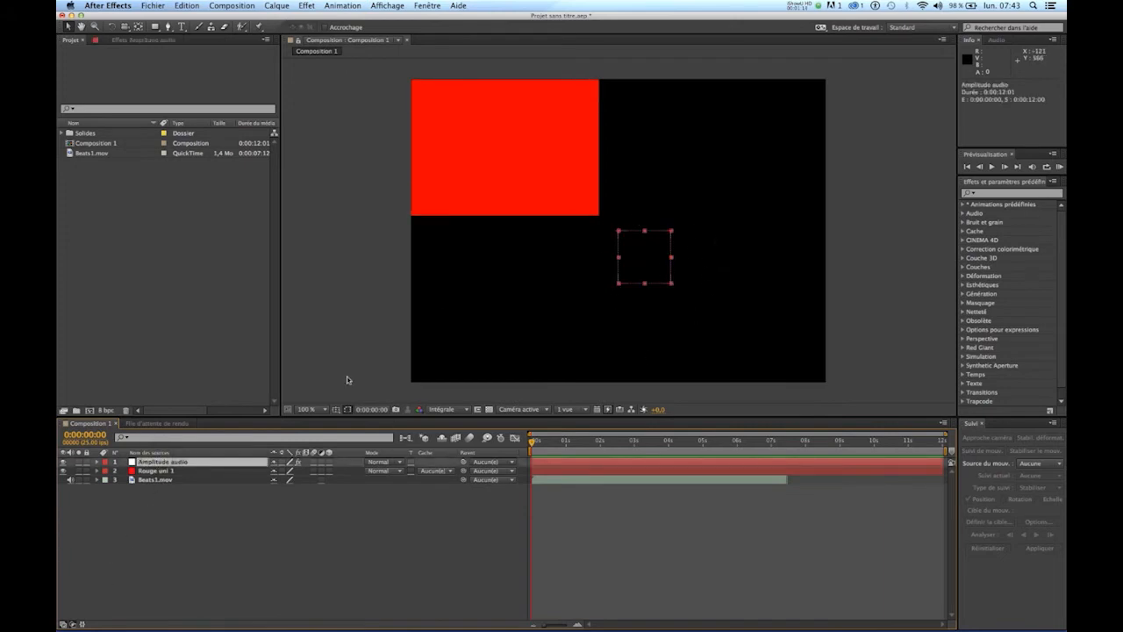
{"action": "left_click", "coordinate": [97, 480]}
{"action": "left_click", "coordinate": [105, 488]}
{"action": "left_click", "coordinate": [114, 507]}
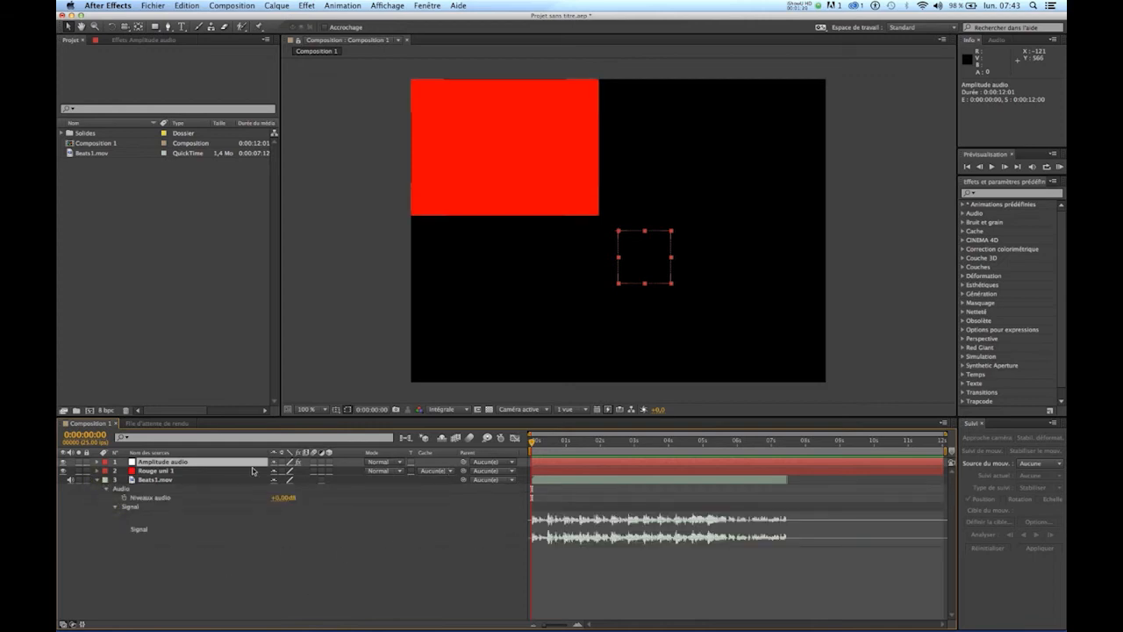
- Expand the Amplitude audio layer's effects to examine its three channel controls and the Curseur keyframes of Les deux couches
{"action": "left_click", "coordinate": [97, 462]}
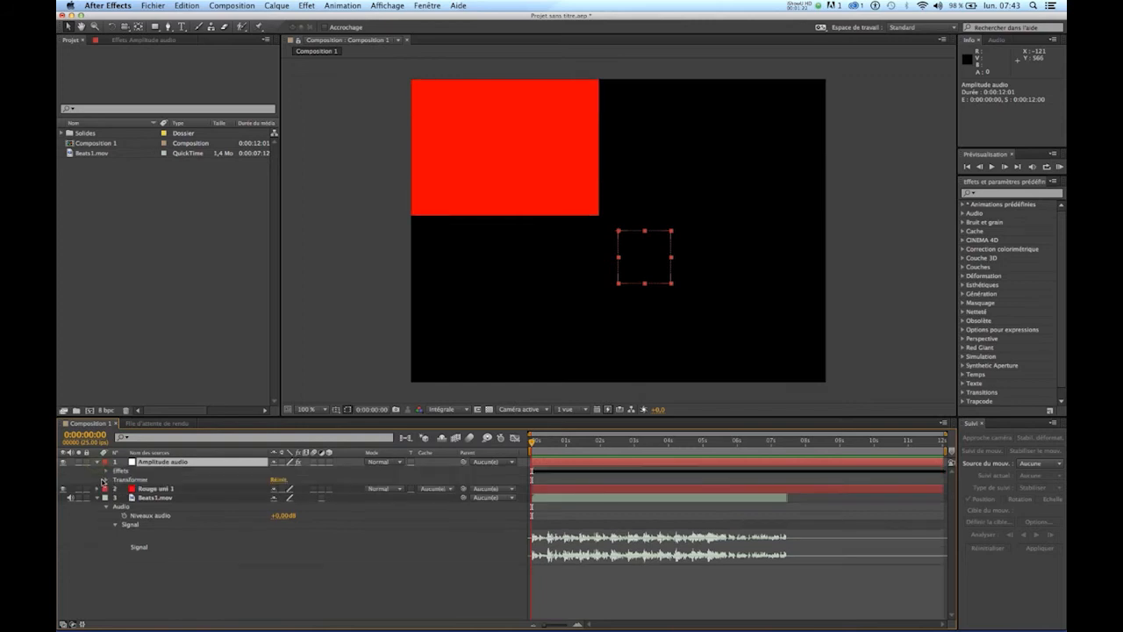
{"action": "left_click", "coordinate": [107, 471]}
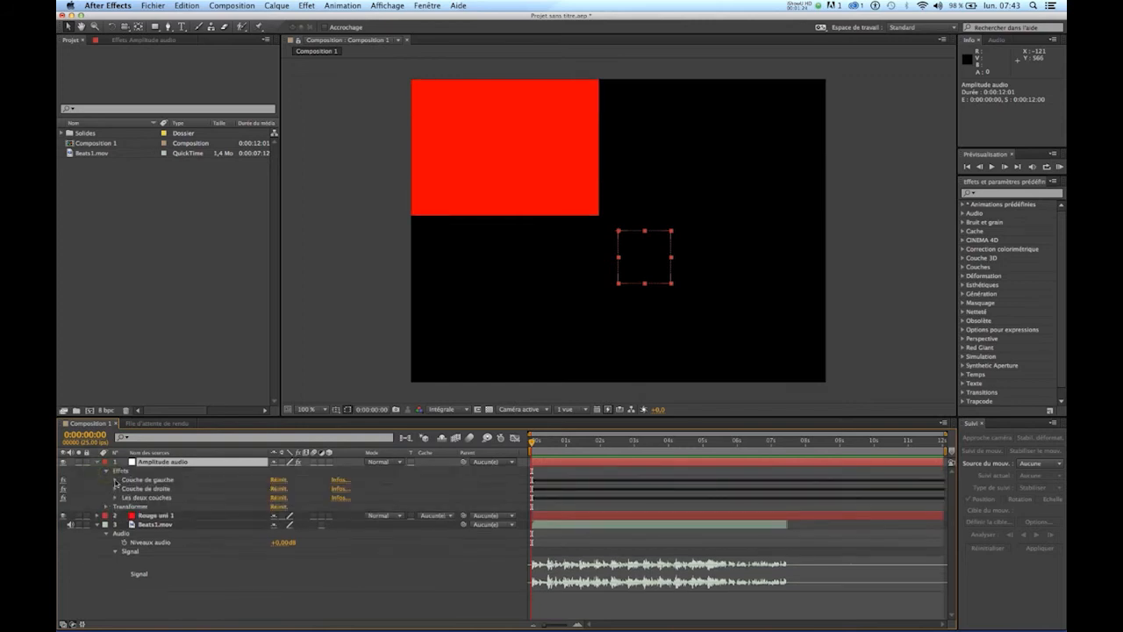
{"action": "left_click", "coordinate": [155, 480]}
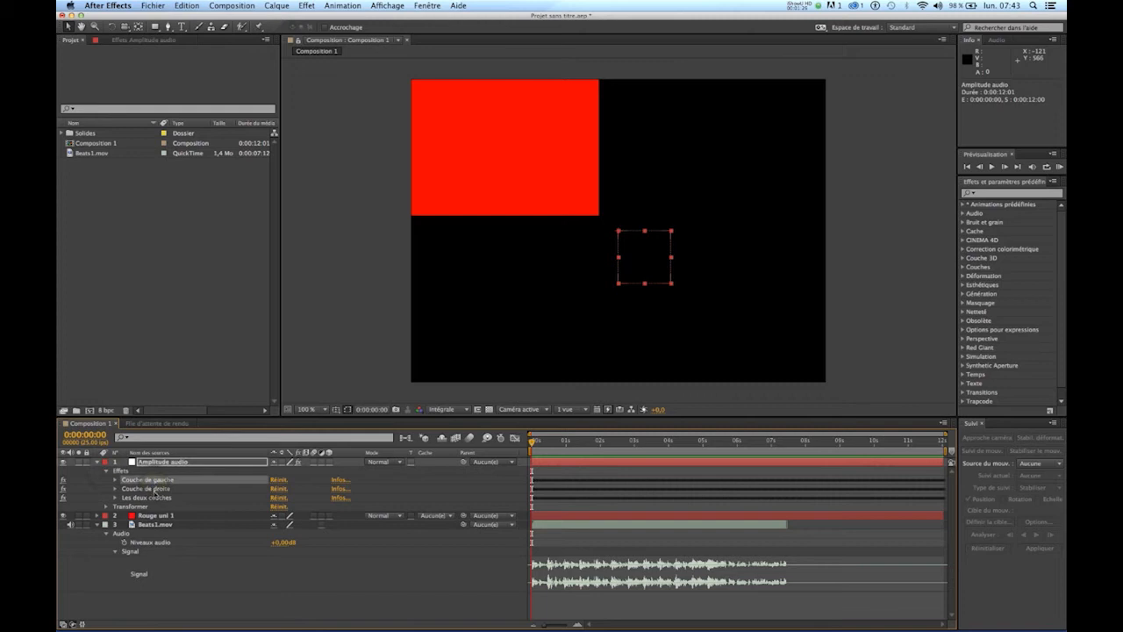
{"action": "left_click", "coordinate": [147, 488]}
{"action": "left_click", "coordinate": [147, 498]}
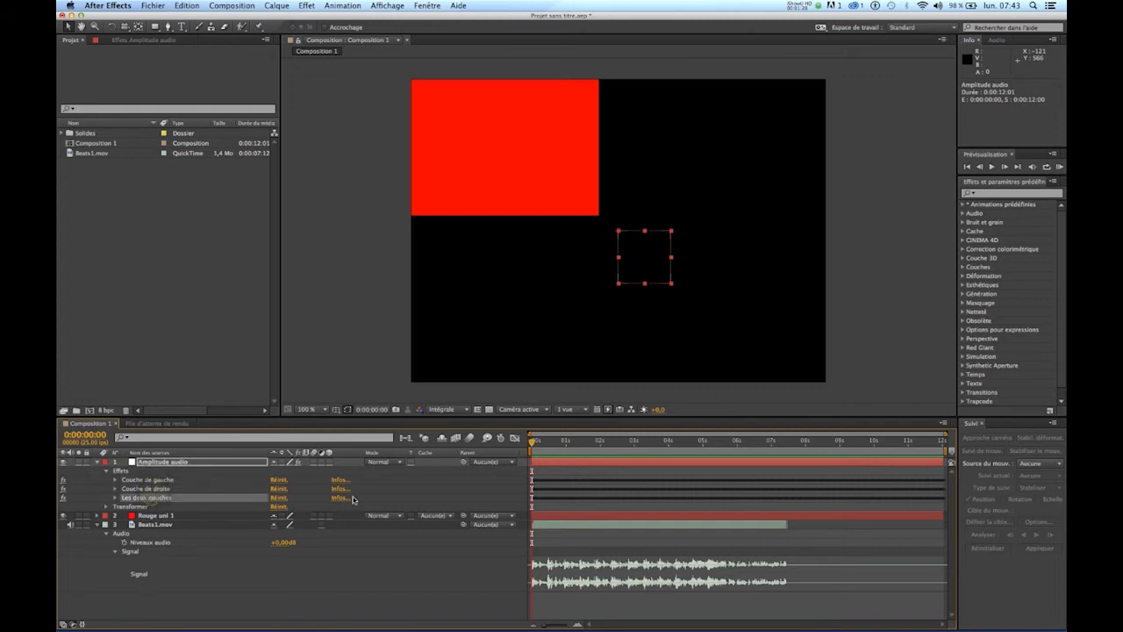
{"action": "left_click", "coordinate": [542, 444]}
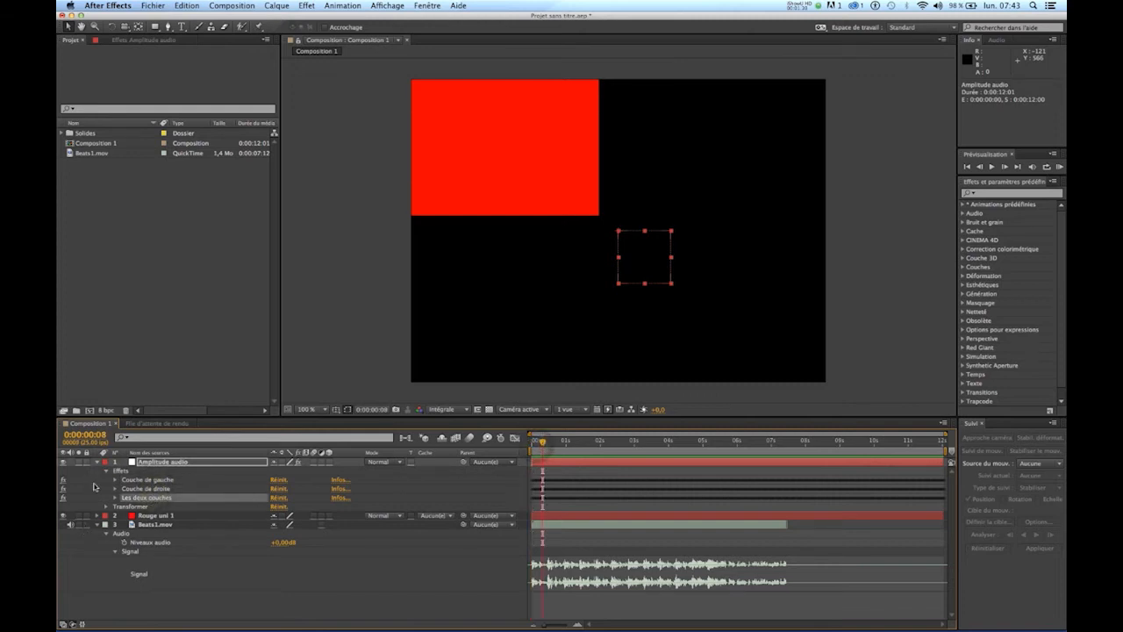
{"action": "left_click", "coordinate": [115, 498]}
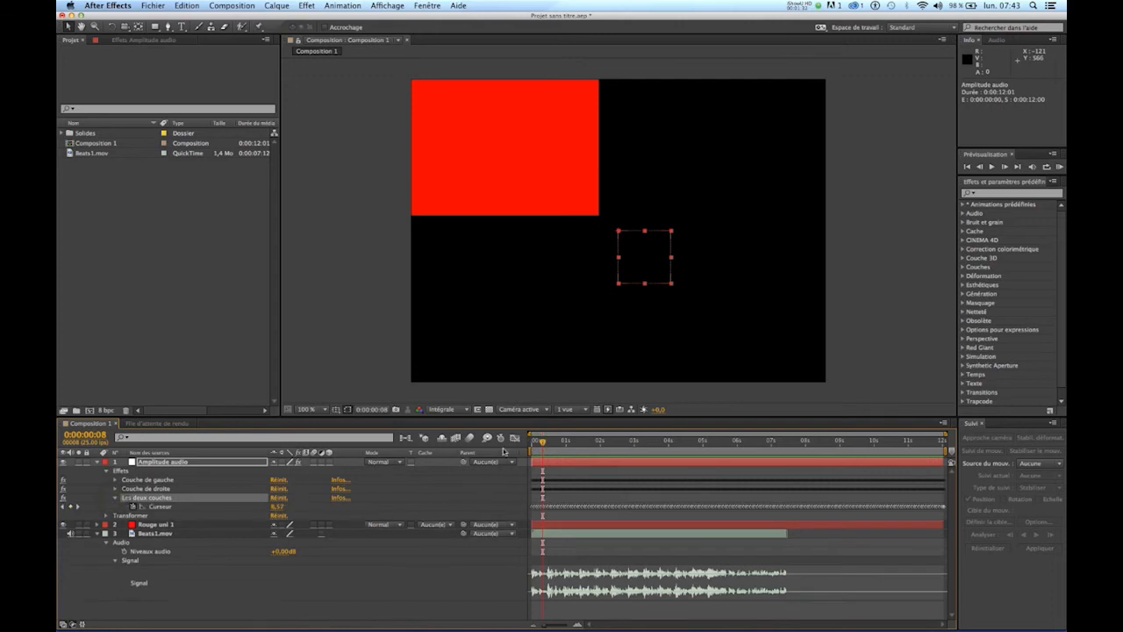
{"action": "mouse_move", "coordinate": [549, 445]}
{"action": "left_mouse_down"}
{"action": "mouse_move", "coordinate": [573, 443]}
{"action": "mouse_move", "coordinate": [531, 444]}
{"action": "left_mouse_up"}
- In the Graph Editor, lower the Les deux couches Curseur keyframe values over about the first 8.5 seconds, then return to the layer bars
{"action": "left_click", "coordinate": [515, 437]}
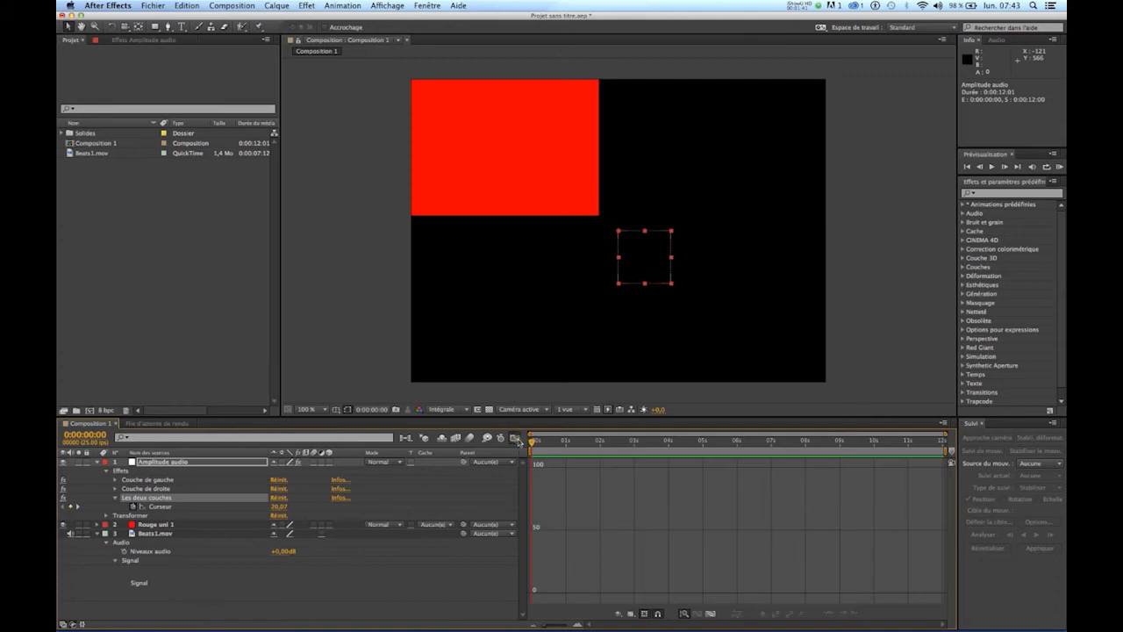
{"action": "left_click", "coordinate": [162, 507]}
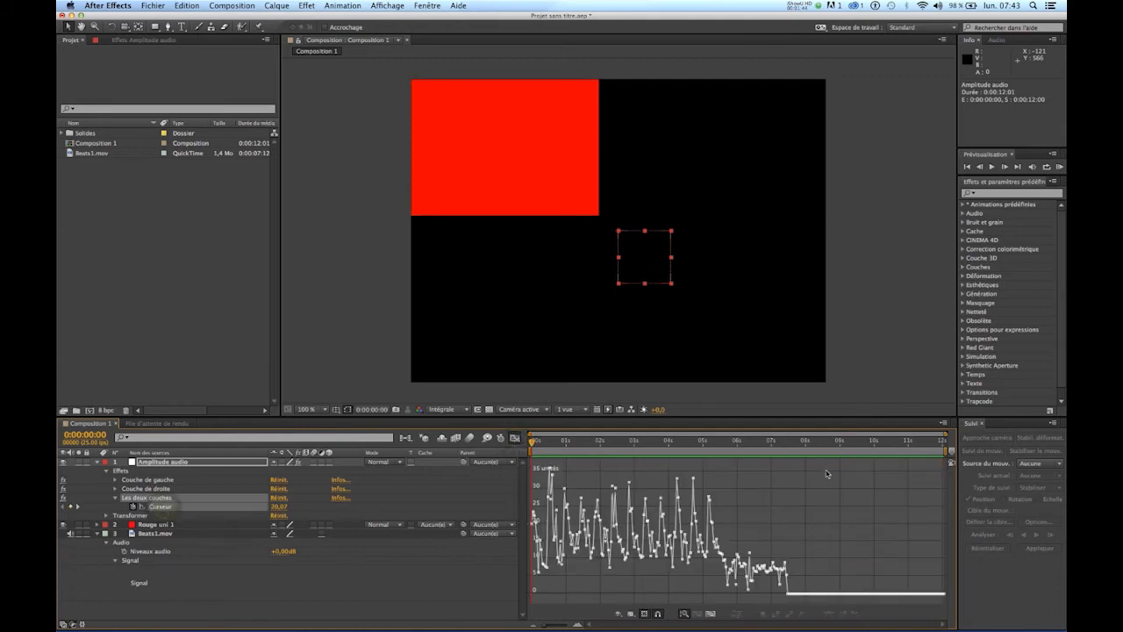
{"action": "left_click_drag", "start_coordinate": [516, 594], "coordinate": [516, 598]}
{"action": "left_click_drag", "start_coordinate": [679, 594], "coordinate": [583, 563]}
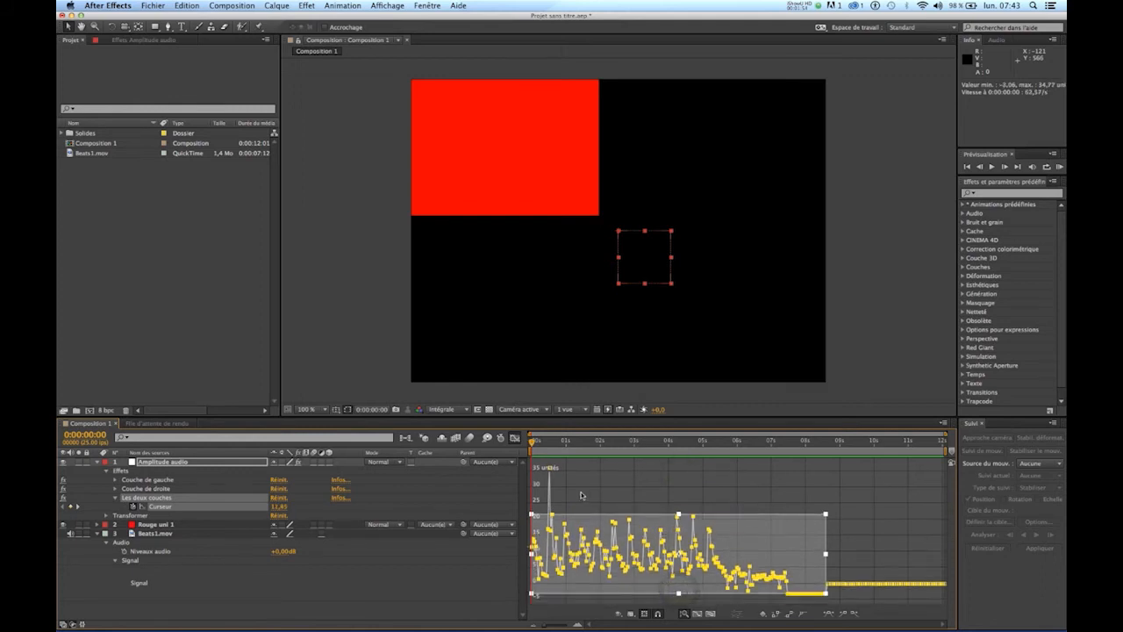
{"action": "left_click", "coordinate": [408, 572]}
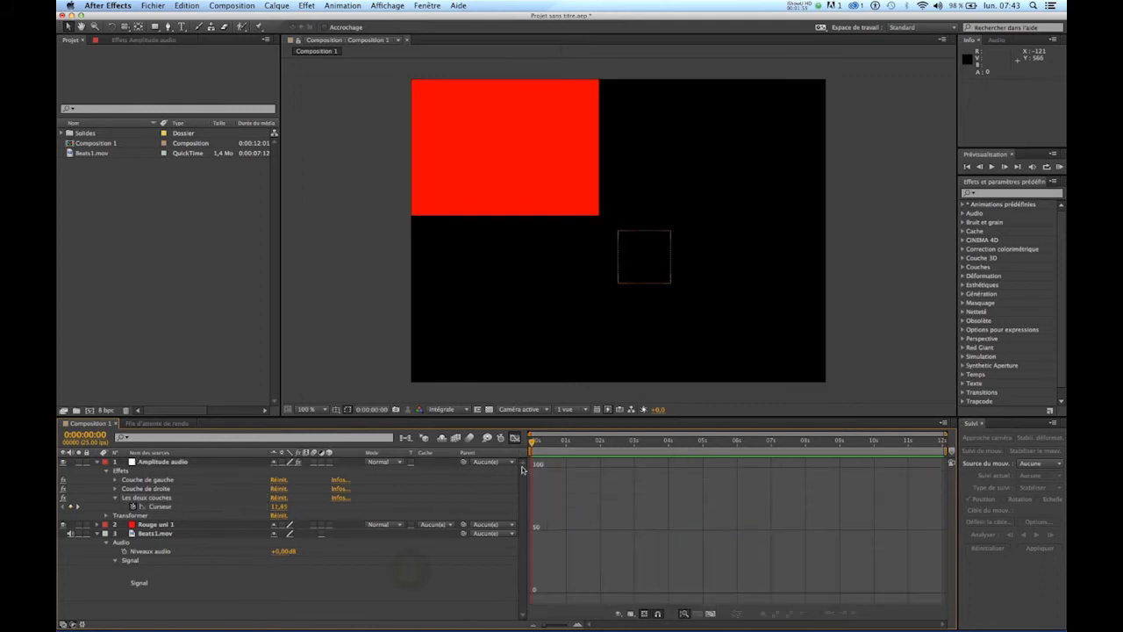
{"action": "left_click", "coordinate": [516, 439]}
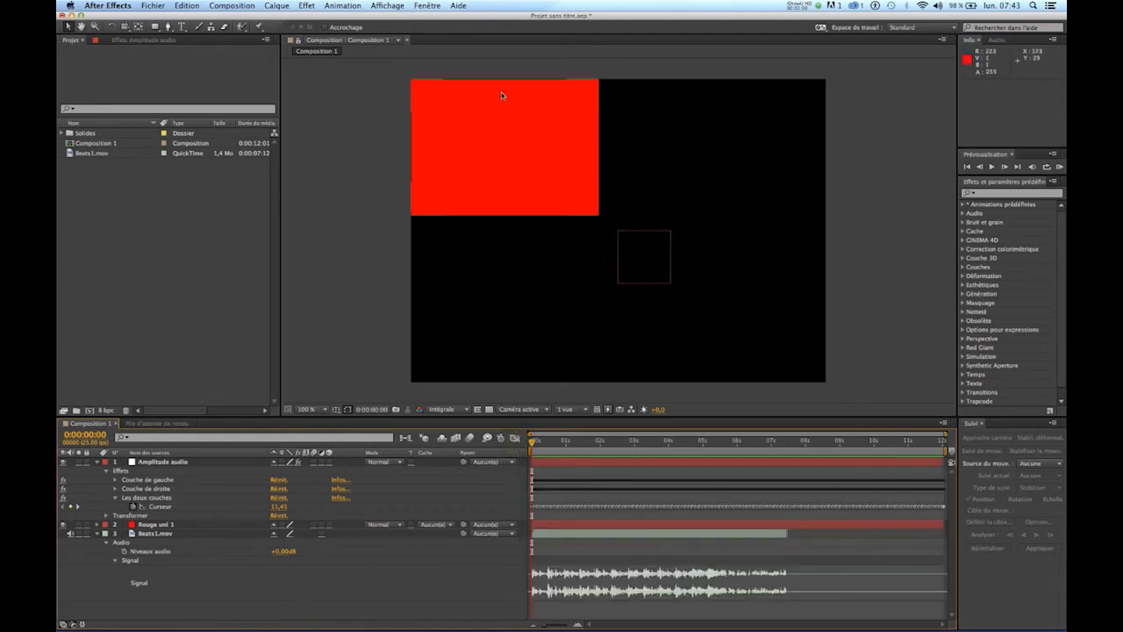
{"action": "left_click", "coordinate": [640, 288]}
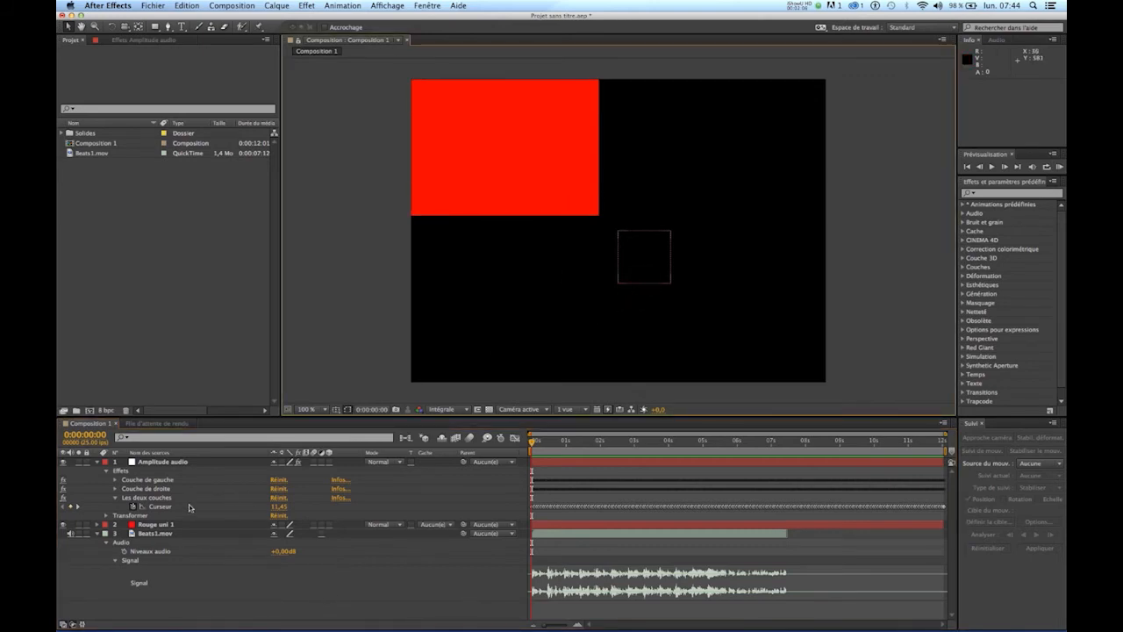
- Collapse the Amplitude audio layer and reveal only the Position property of both Amplitude audio and Rouge uni 1
{"action": "left_click", "coordinate": [99, 462]}
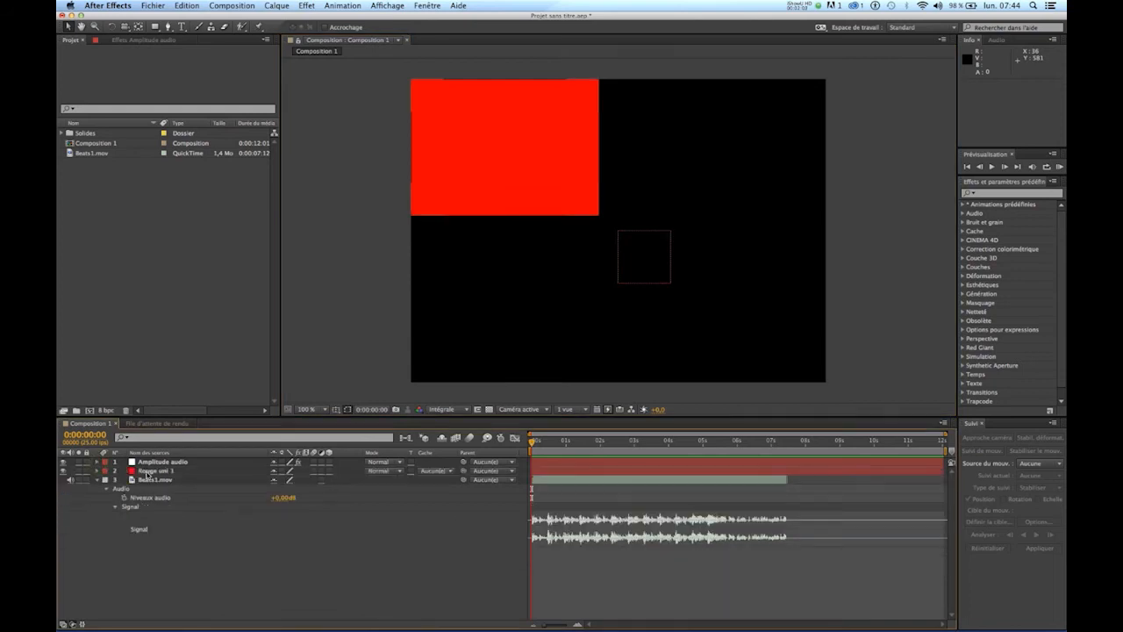
{"action": "left_click", "coordinate": [149, 471]}
{"action": "left_click", "coordinate": [153, 462], "text": "shift"}
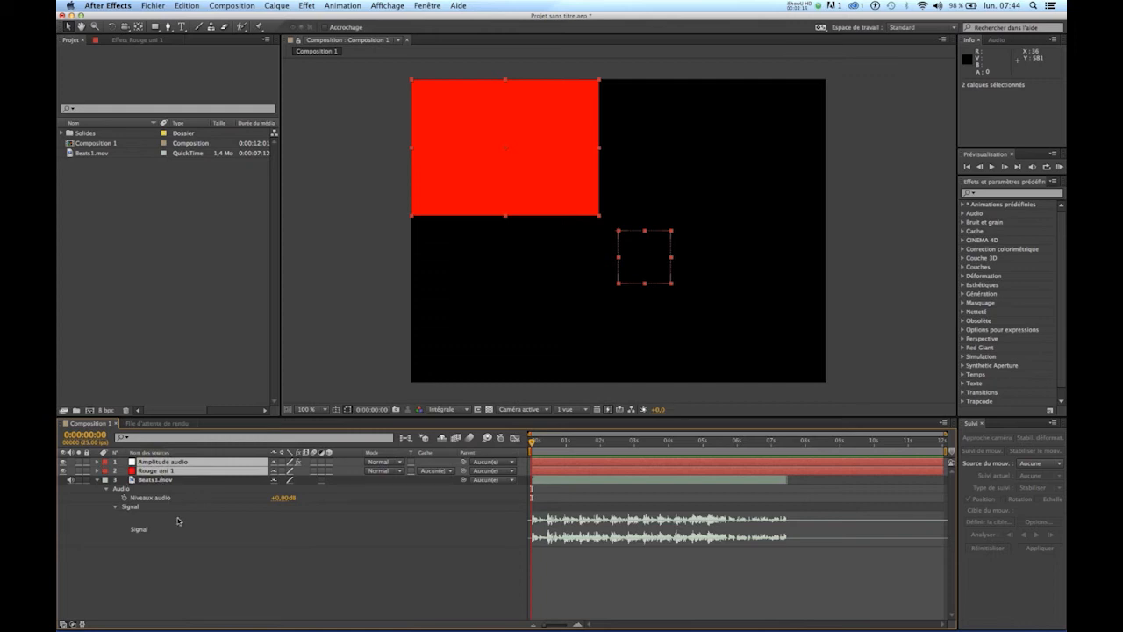
{"action": "key", "text": "p"}
{"action": "left_click", "coordinate": [193, 558]}
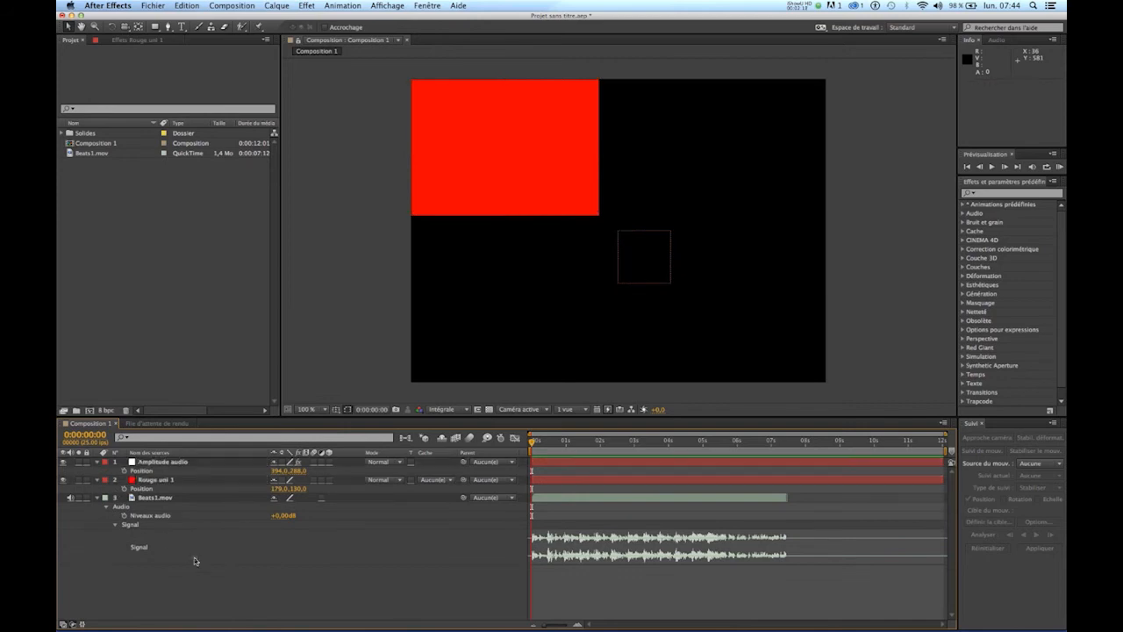
- Enlarge the timeline area and expand the Amplitude audio layer's effects to show the Curseur property of Les deux couches
{"action": "left_click", "coordinate": [157, 463]}
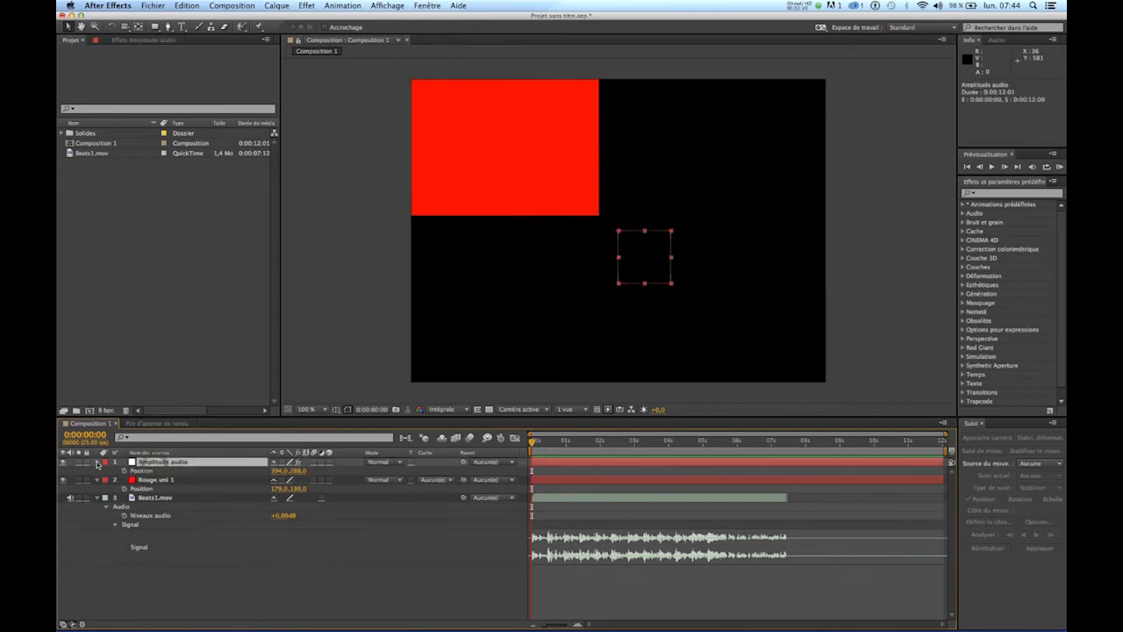
{"action": "left_click", "coordinate": [98, 461]}
{"action": "left_click", "coordinate": [98, 462]}
{"action": "left_click", "coordinate": [107, 480]}
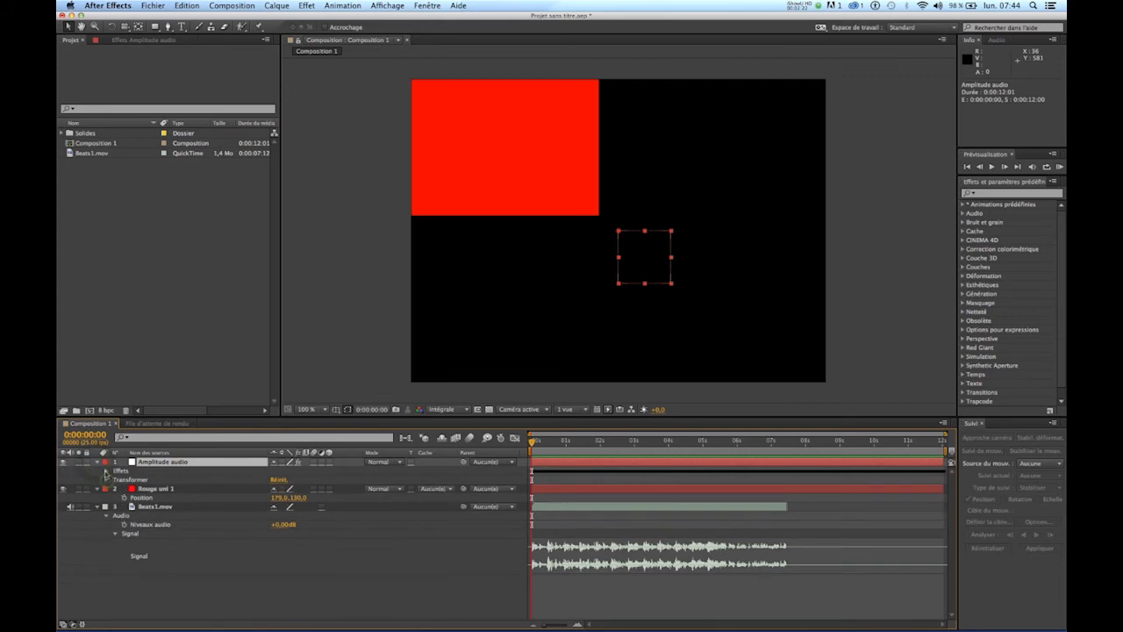
{"action": "left_click", "coordinate": [107, 470]}
{"action": "left_click_drag", "start_coordinate": [163, 421], "coordinate": [166, 304]}
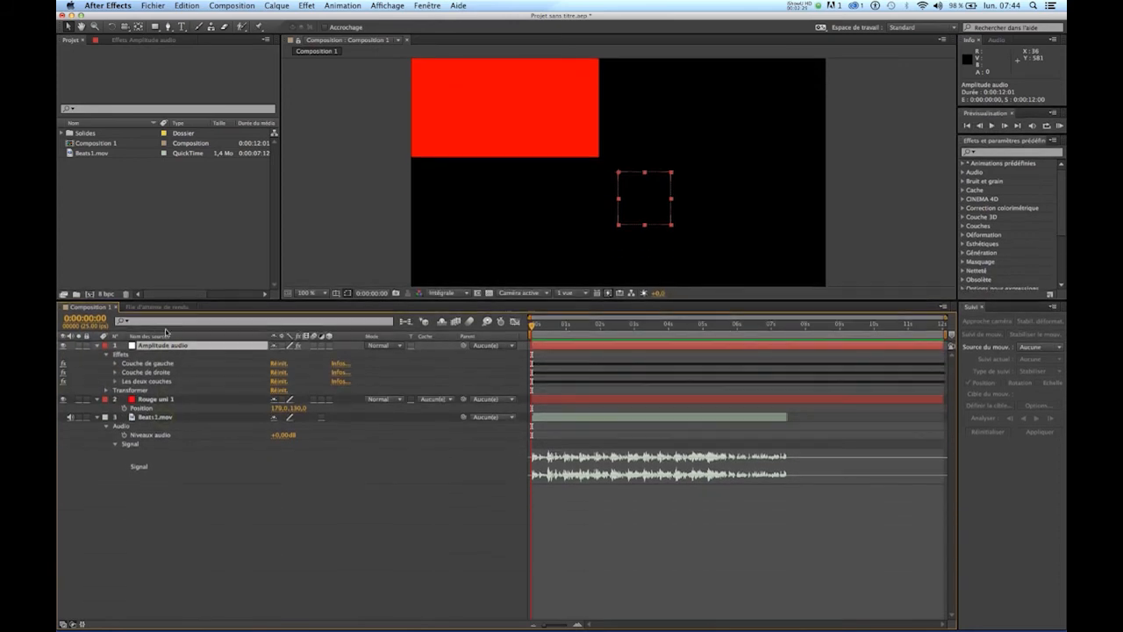
{"action": "left_click", "coordinate": [115, 381]}
{"action": "left_click", "coordinate": [150, 391]}
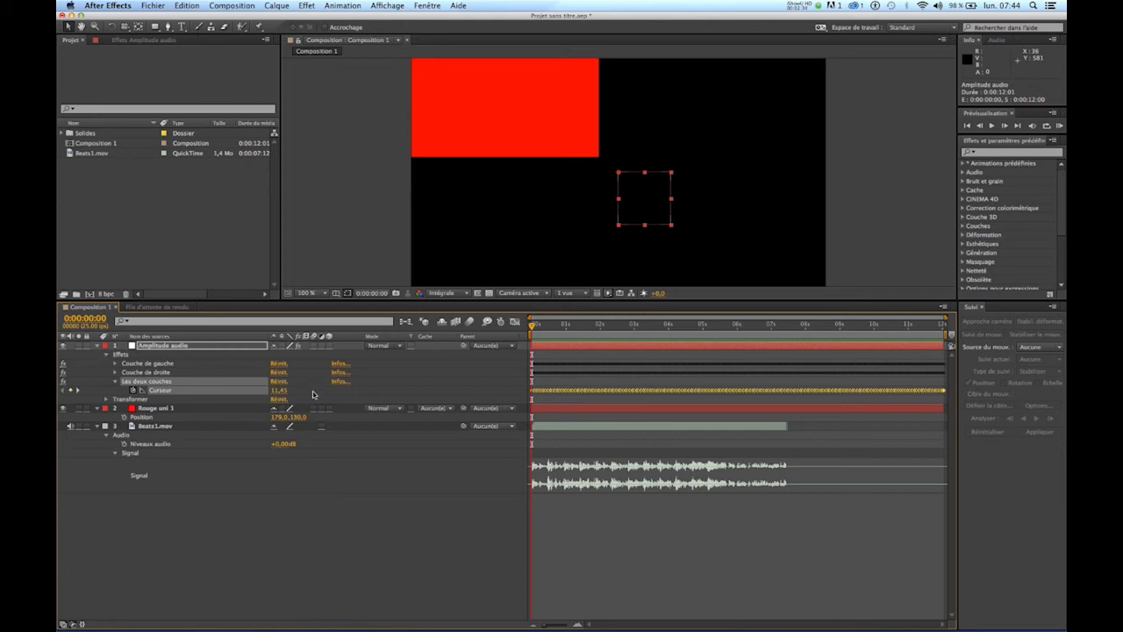
- Scrub the first 10 frames to examine how the Les deux couches Curseur value varies, returning to the start
{"action": "left_click_drag", "start_coordinate": [537, 326], "coordinate": [546, 327]}
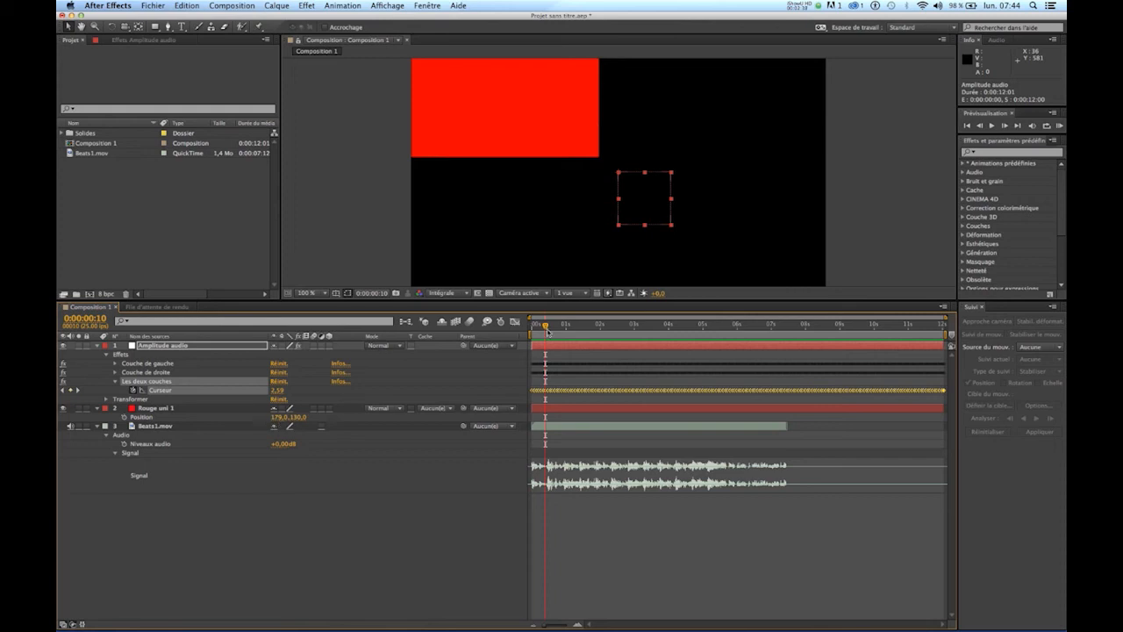
{"action": "left_click_drag", "start_coordinate": [543, 327], "coordinate": [529, 327]}
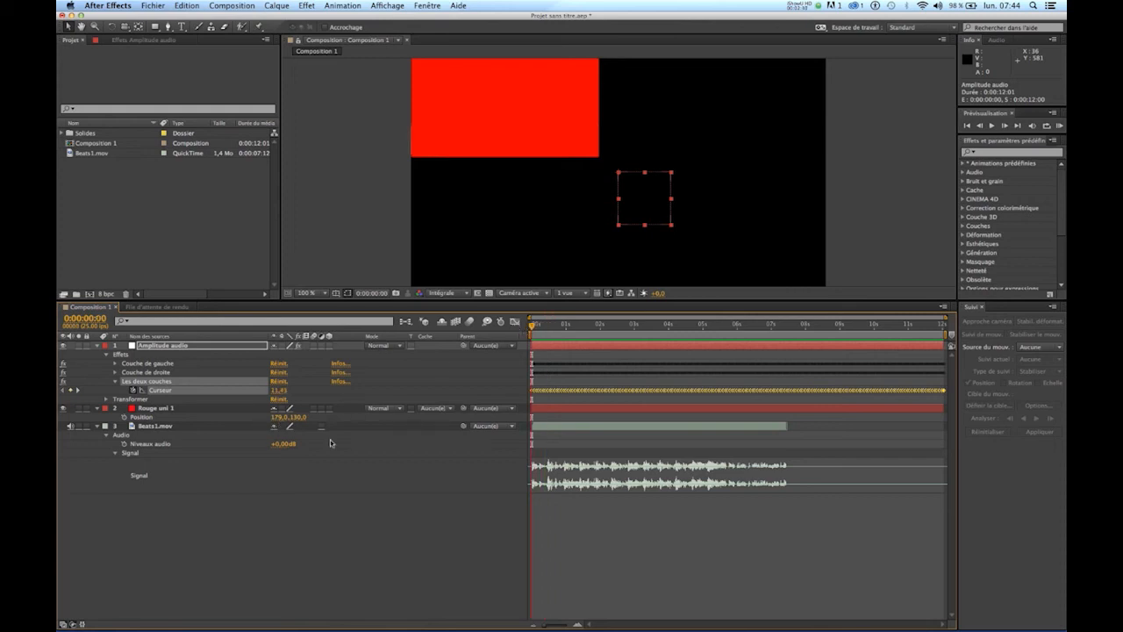
{"action": "left_click", "coordinate": [201, 481]}
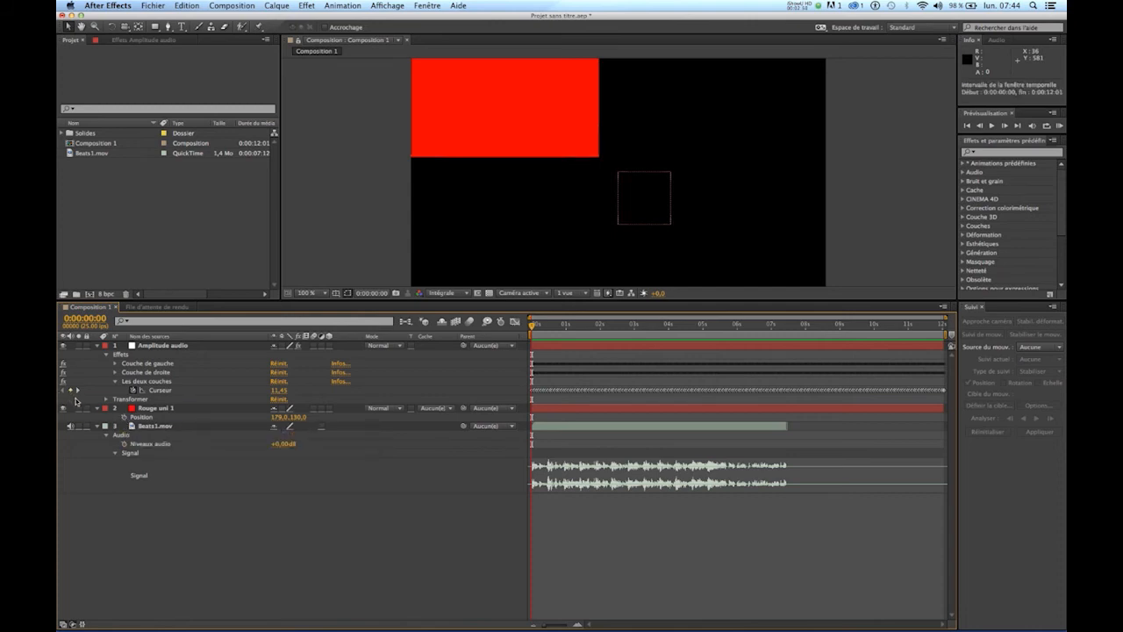
- Link Rouge uni 1's Position by expression to the Les deux couches Curseur of Amplitude audio, and preview the animation
{"action": "left_click", "coordinate": [123, 419], "text": "alt"}
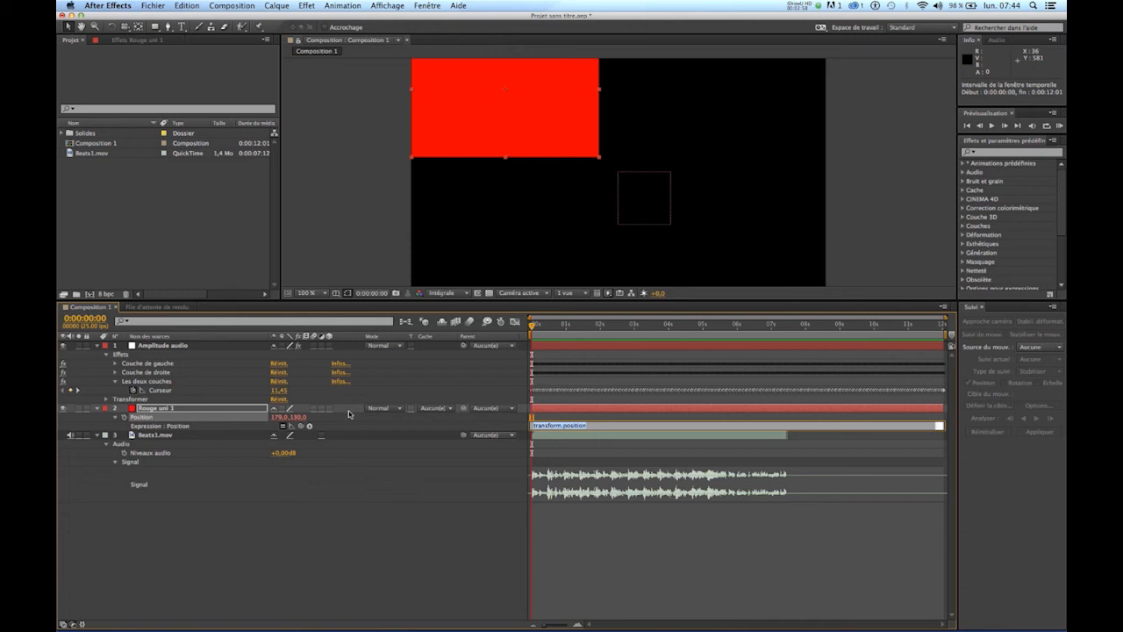
{"action": "left_click_drag", "start_coordinate": [301, 426], "coordinate": [163, 394]}
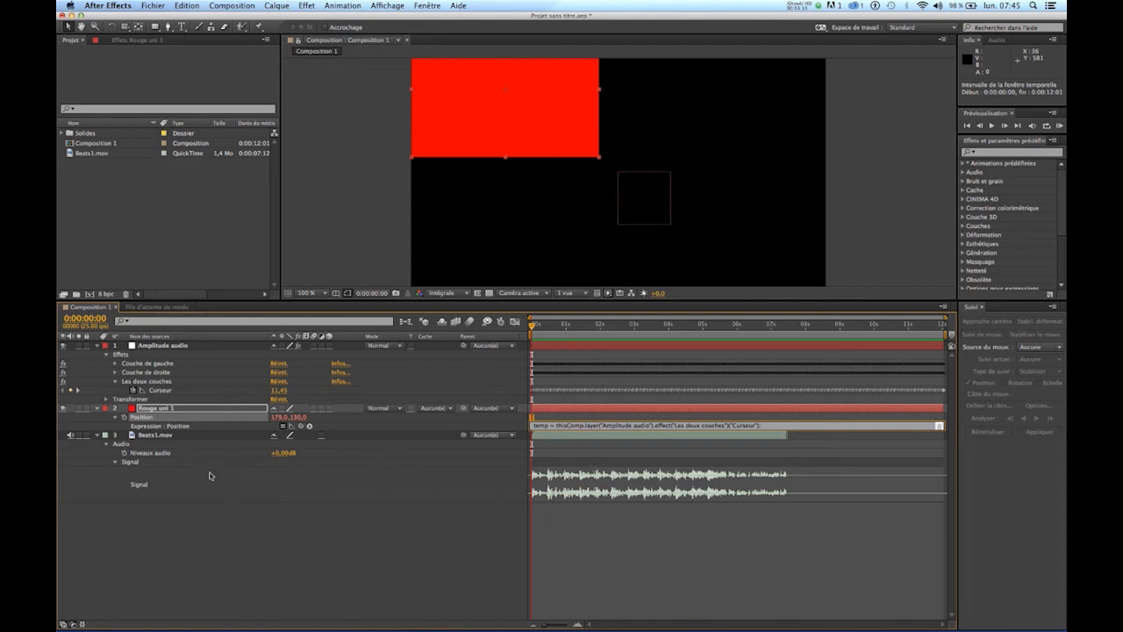
{"action": "left_click", "coordinate": [114, 419]}
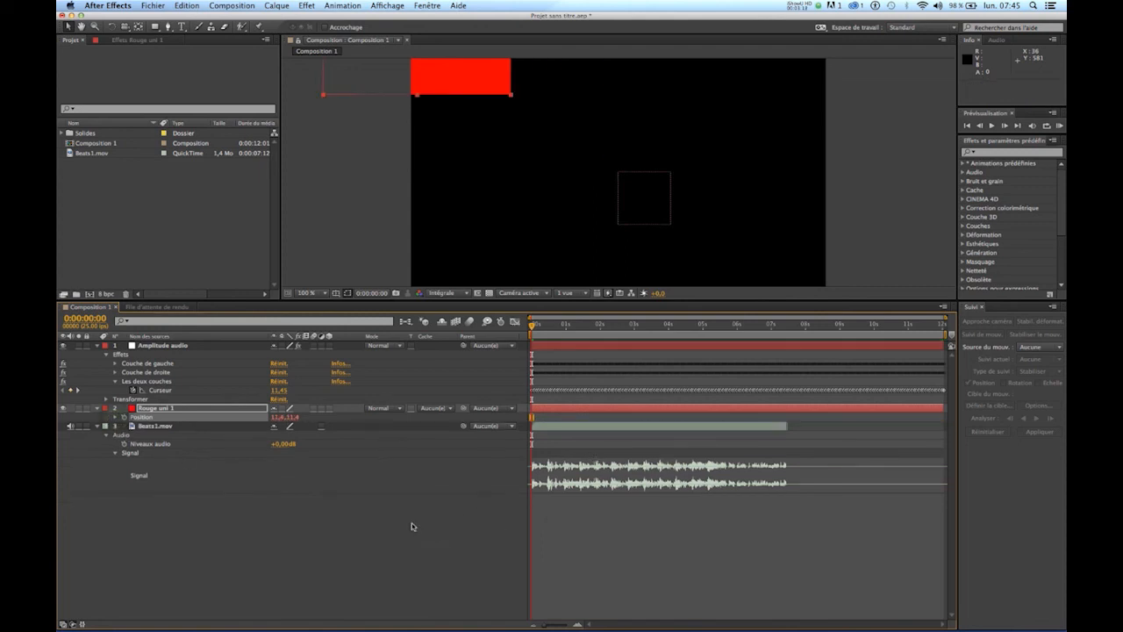
{"action": "key", "text": "space"}
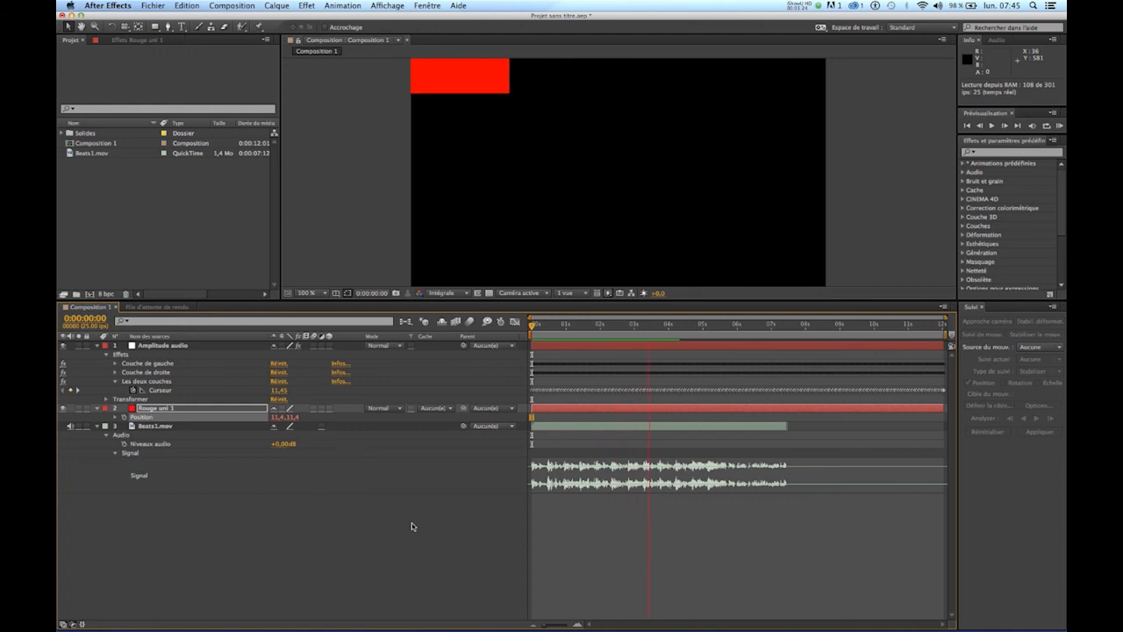
{"action": "key", "text": "space"}
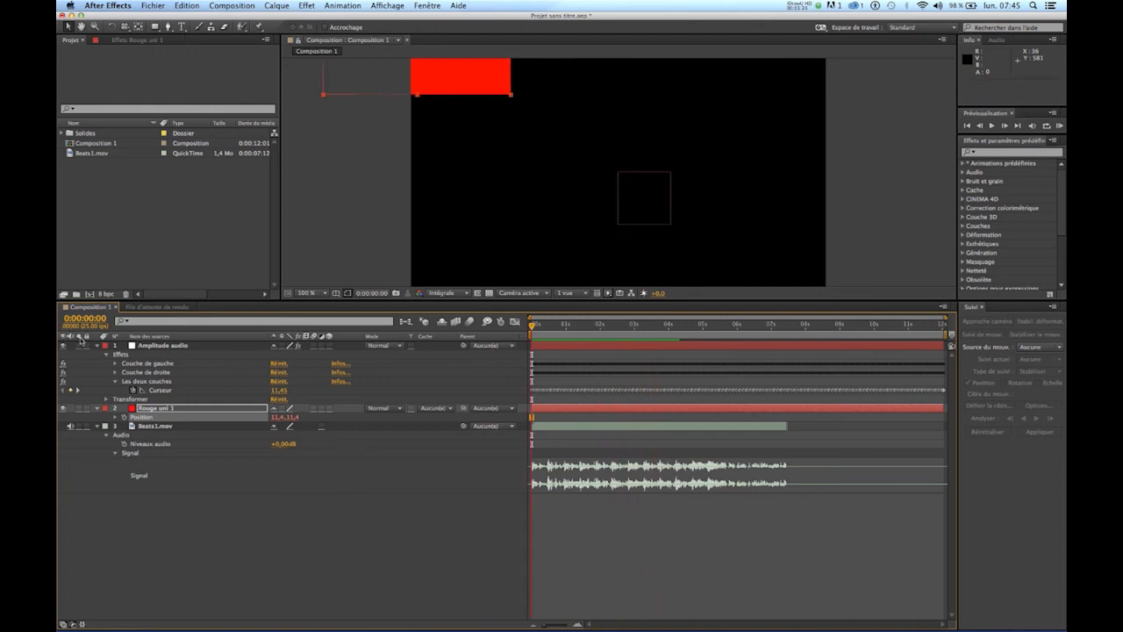
- Collapse the Amplitude audio and Beats1.mov layers and reduce the timeline height to enlarge the composition view
{"action": "left_click", "coordinate": [97, 346]}
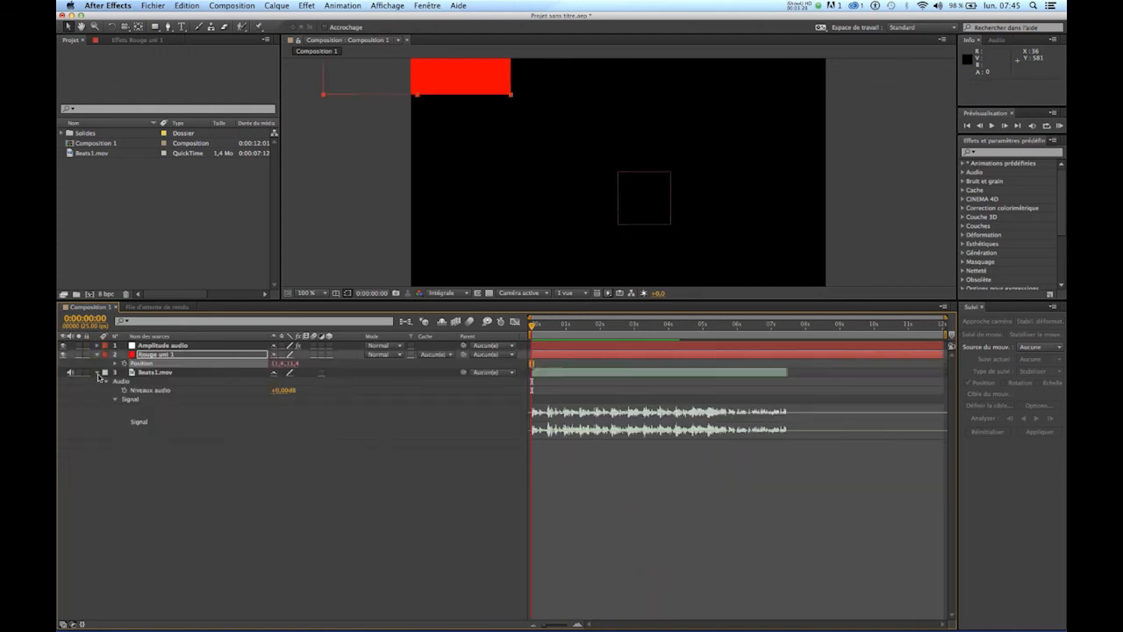
{"action": "left_click", "coordinate": [98, 373]}
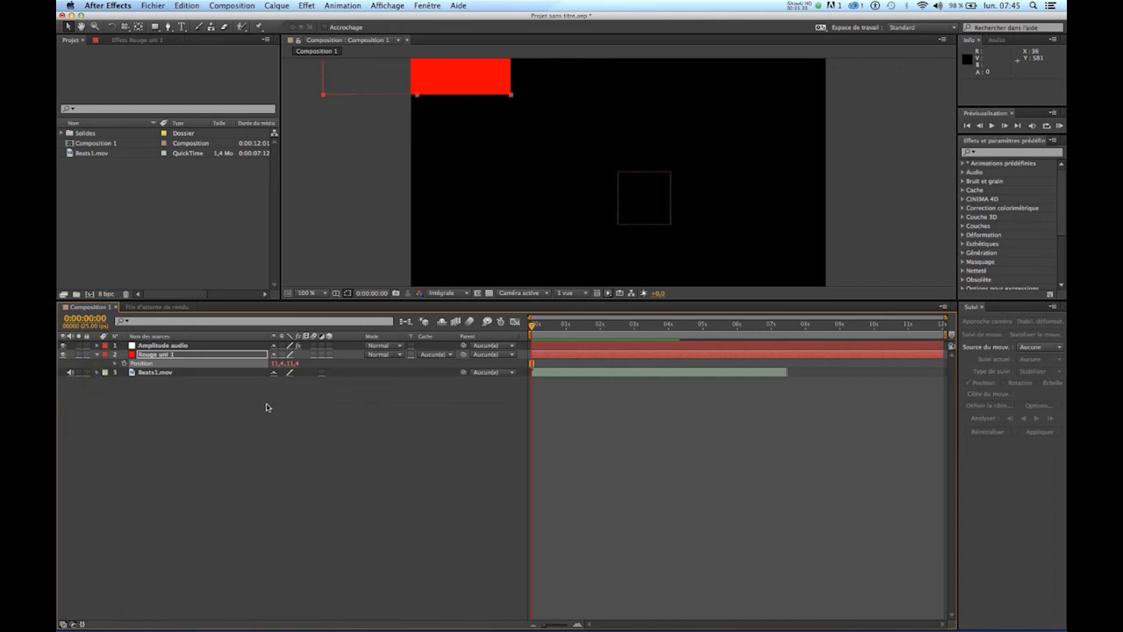
{"action": "left_click_drag", "start_coordinate": [279, 299], "coordinate": [279, 365]}
{"action": "left_click_drag", "start_coordinate": [532, 391], "coordinate": [520, 519]}
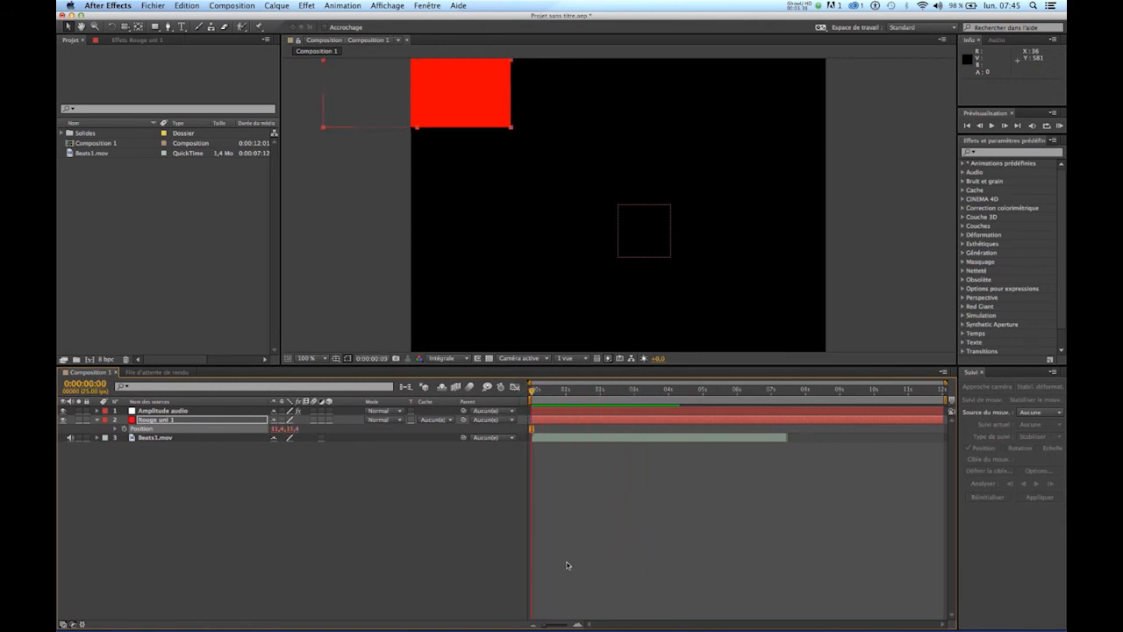